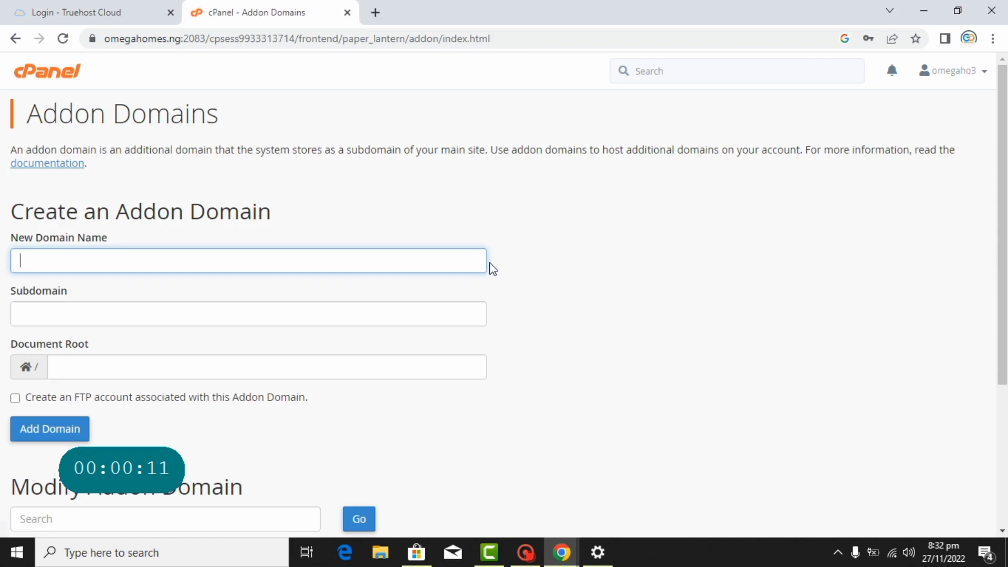
View the contents of the gbajumodigitals.com.ng document root folder and return to the addon domain list
scroll(503, 314, "down", 4)
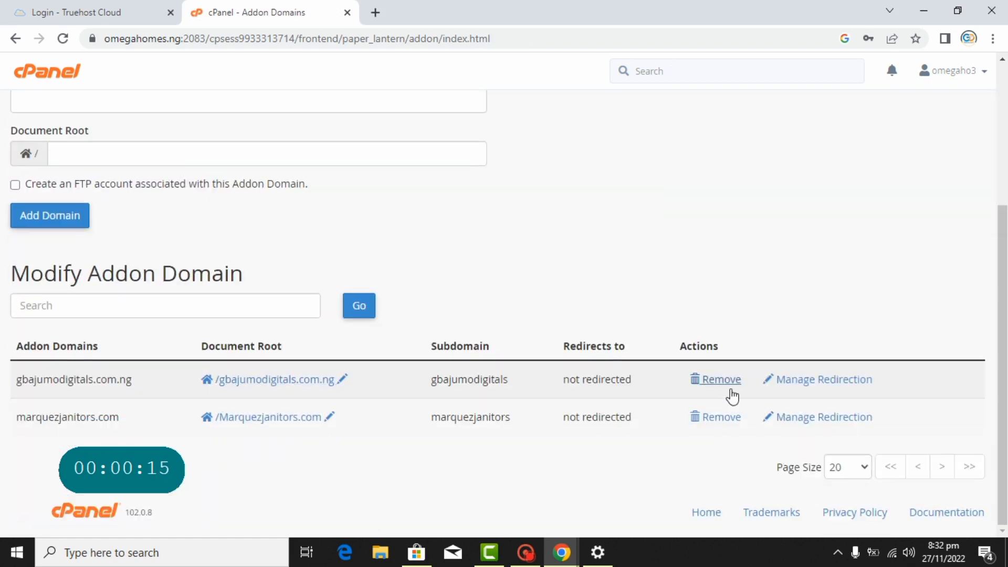
left_click(282, 381)
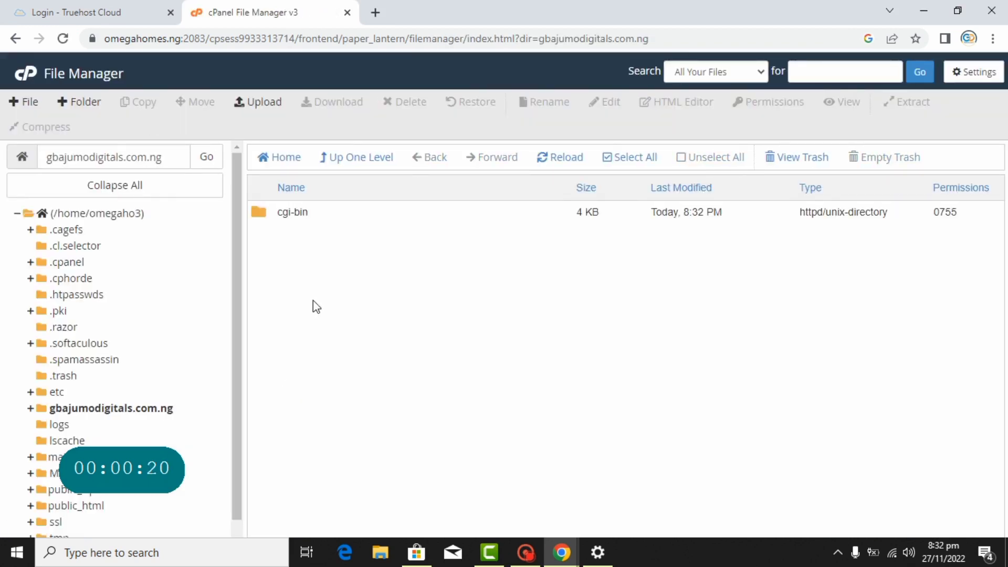
left_click(13, 42)
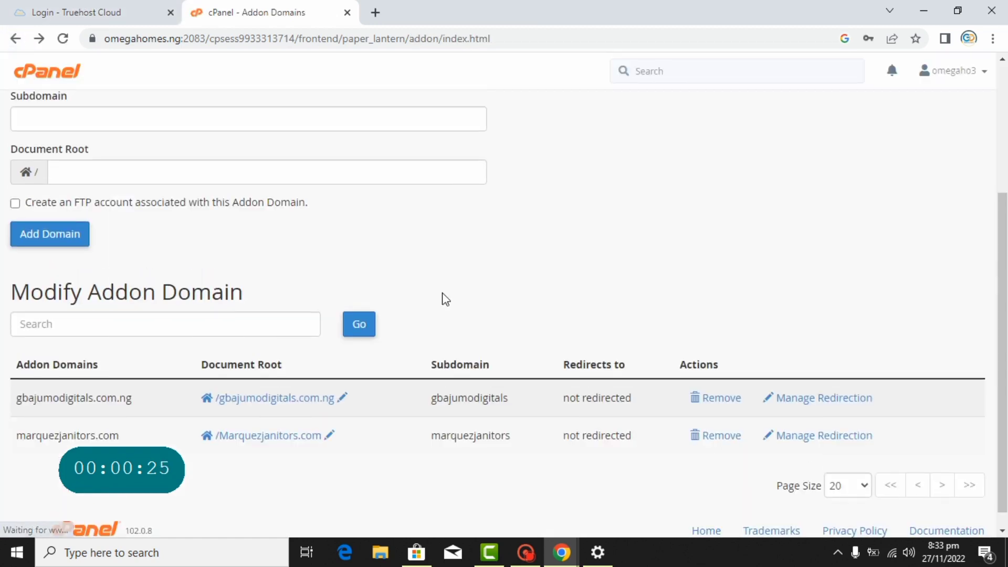
View the redirection settings of the gbajumodigitals.com.ng addon domain and return to the addon domain list
left_click(809, 399)
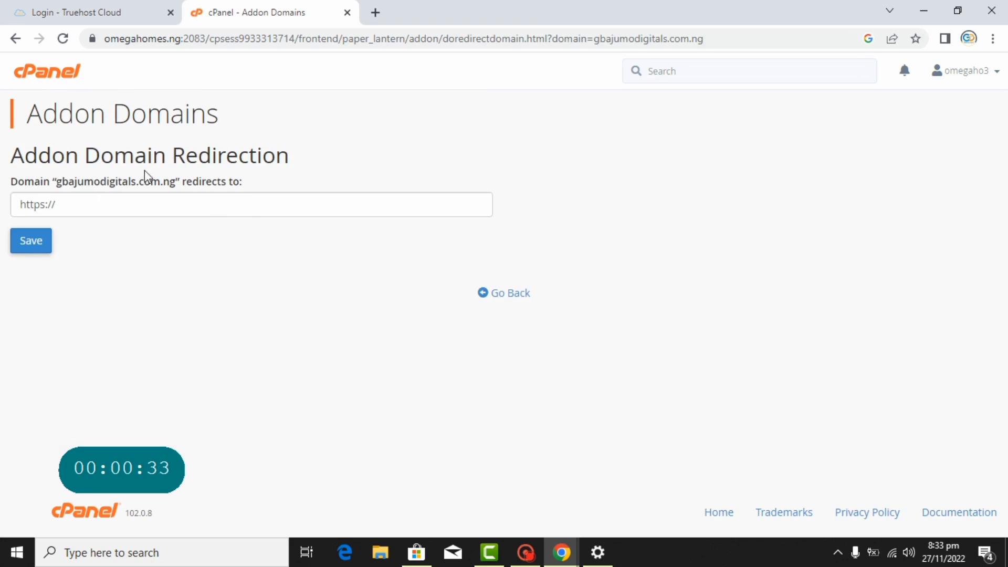
left_click(14, 39)
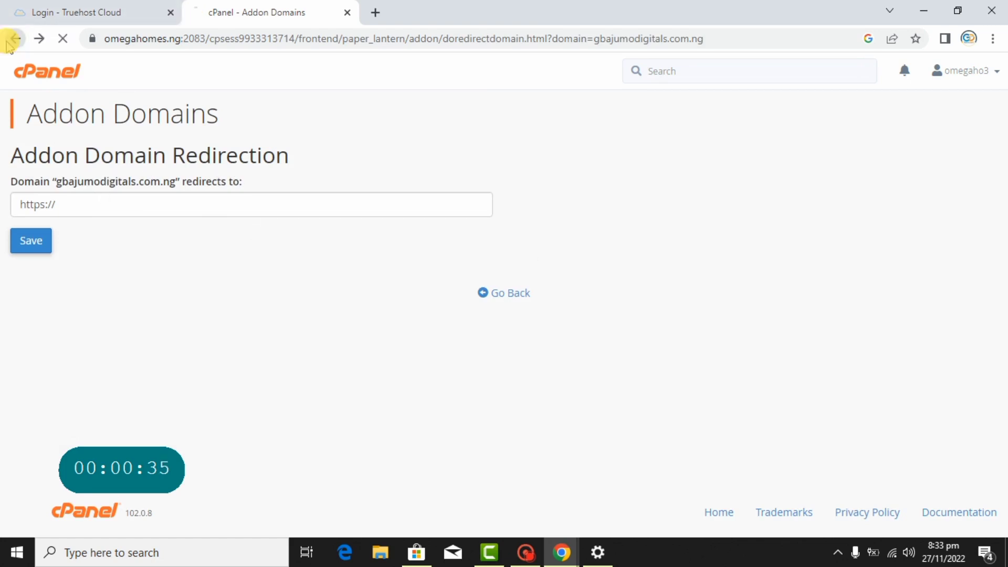
left_click(13, 40)
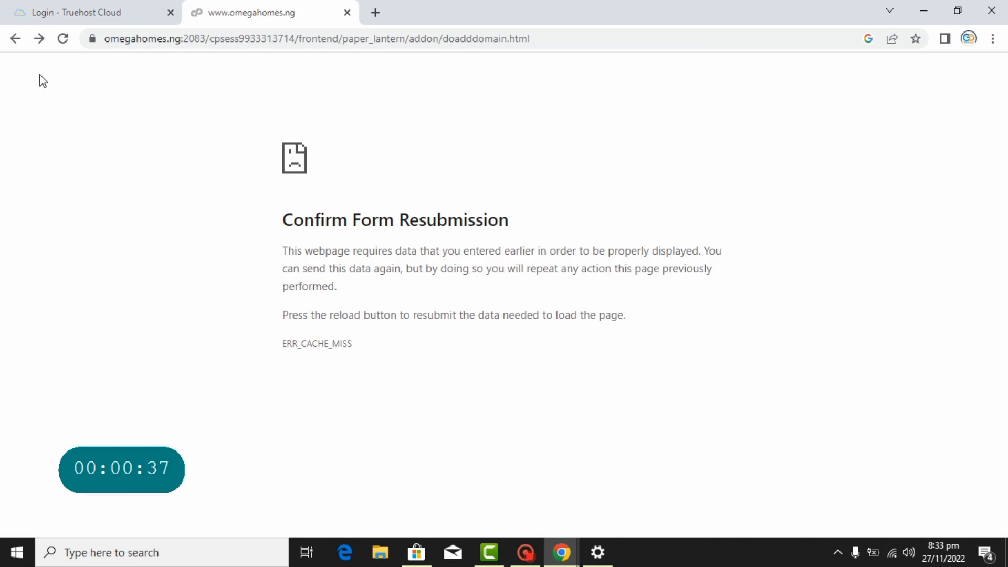
left_click(38, 38)
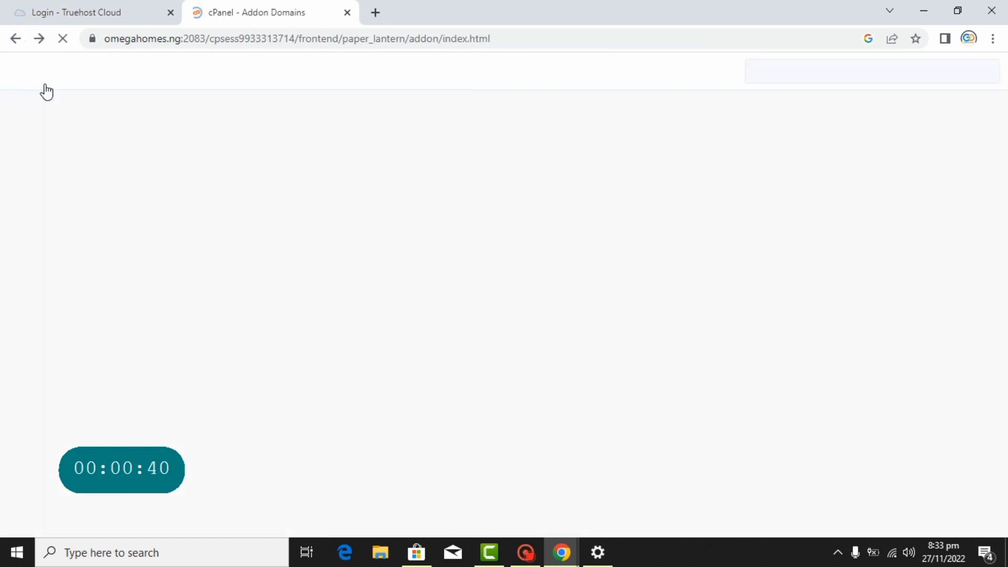
Go to the cPanel home page and find the scripts of the Softaculous Apps Installer
left_click(51, 72)
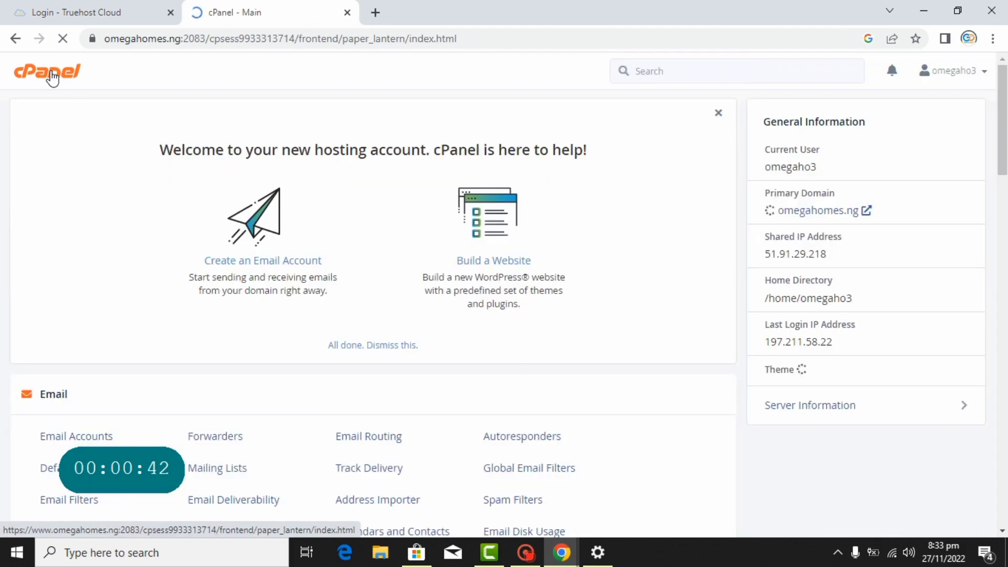
scroll(308, 267, "down", 10)
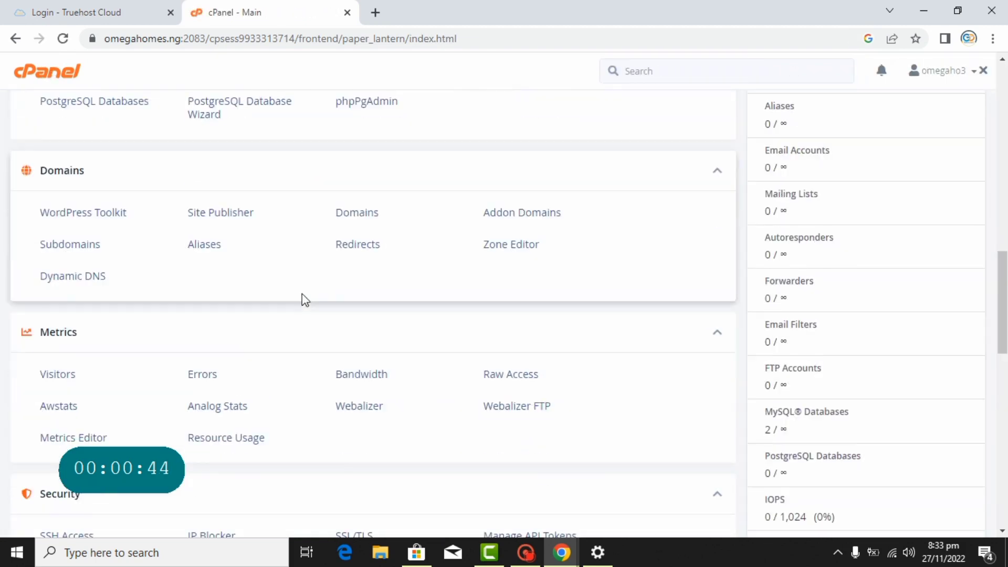
scroll(301, 294, "down", 5)
scroll(301, 294, "down", 6)
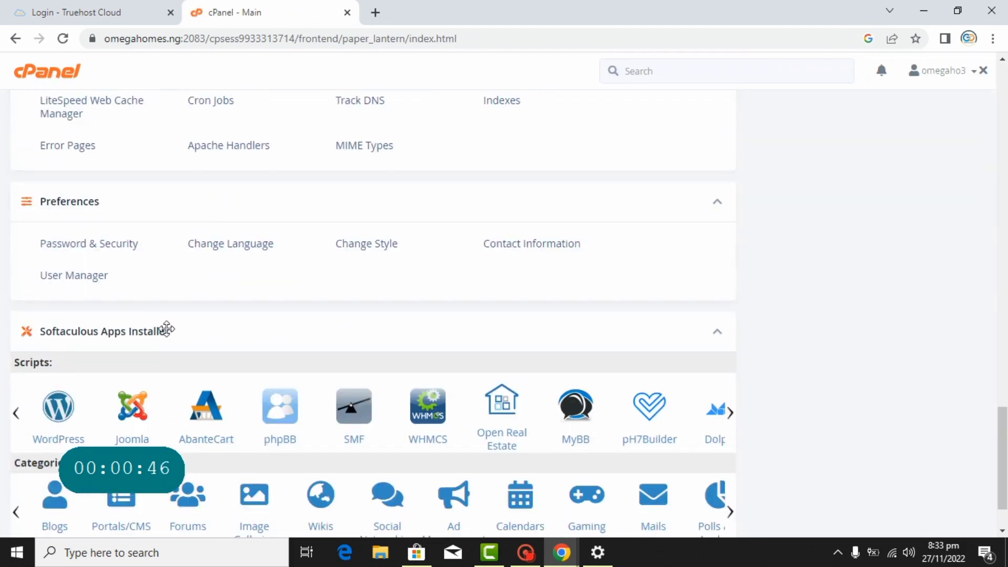
scroll(161, 330, "up", 2)
scroll(150, 335, "up", 4)
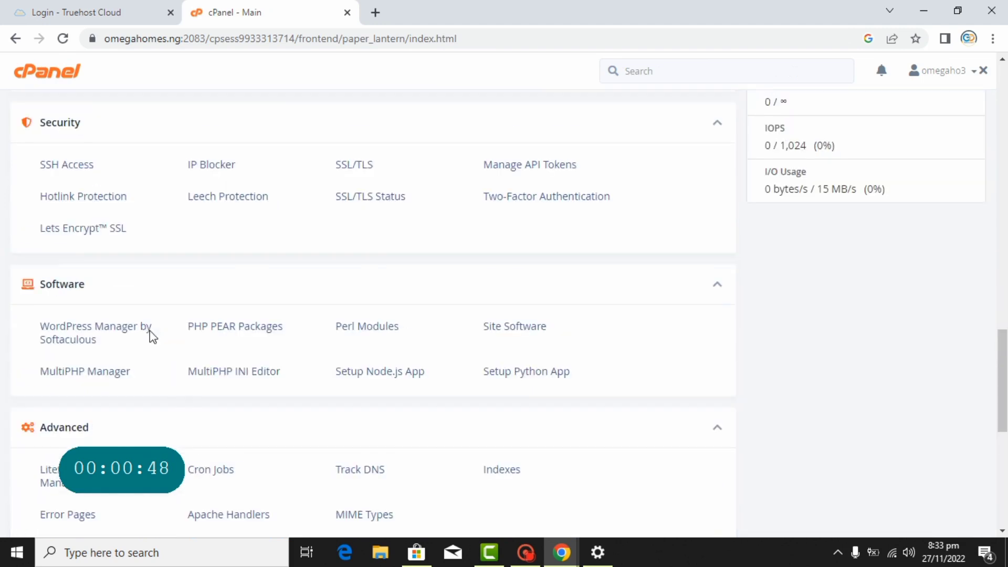
scroll(150, 336, "down", 1)
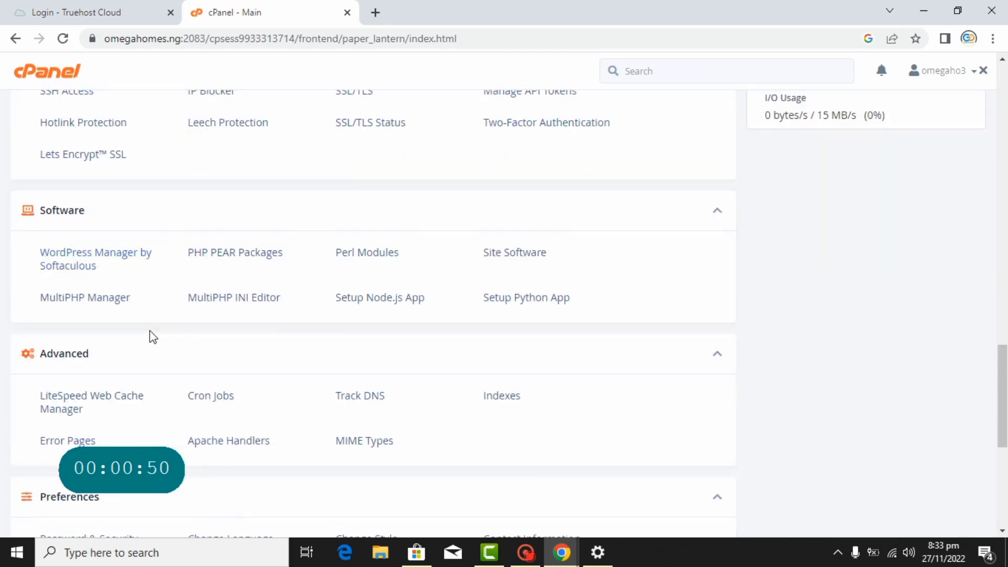
scroll(153, 336, "down", 4)
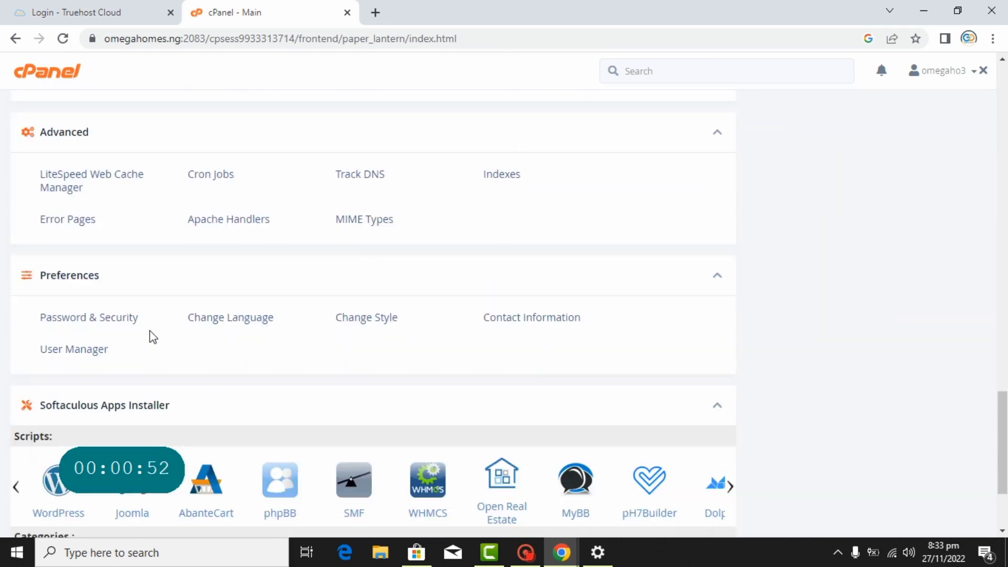
scroll(141, 339, "down", 3)
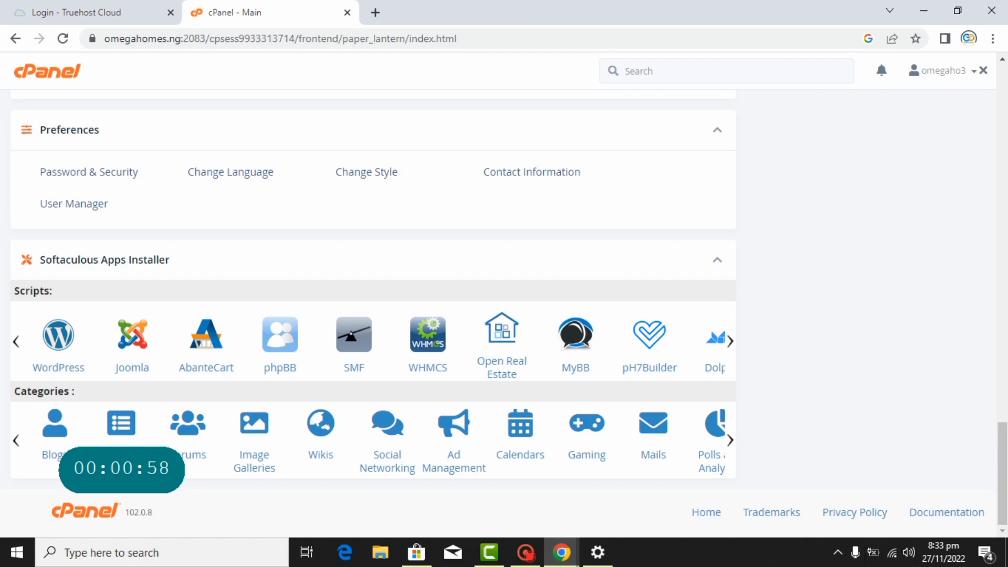
mouse_move(518, 564)
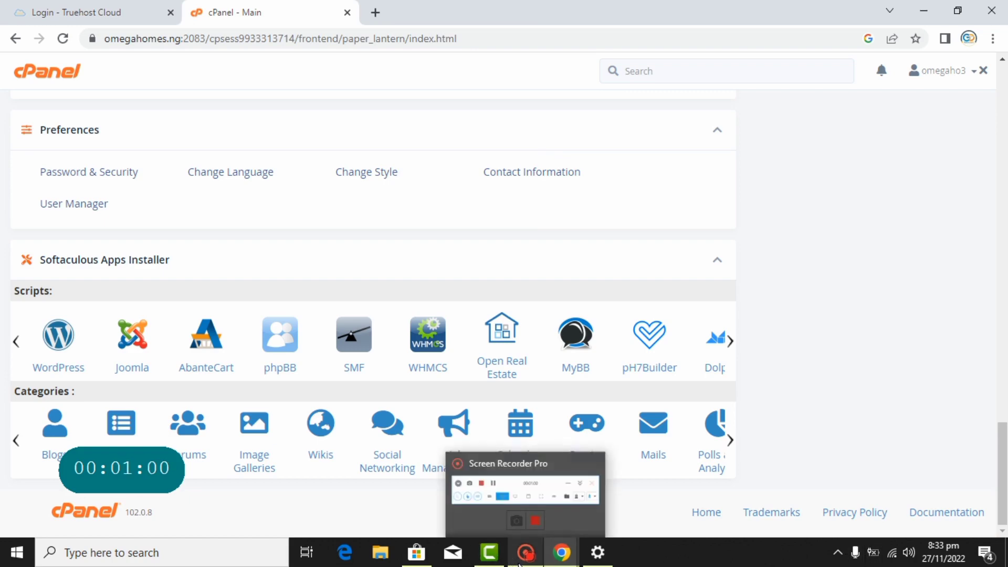
left_click(522, 477)
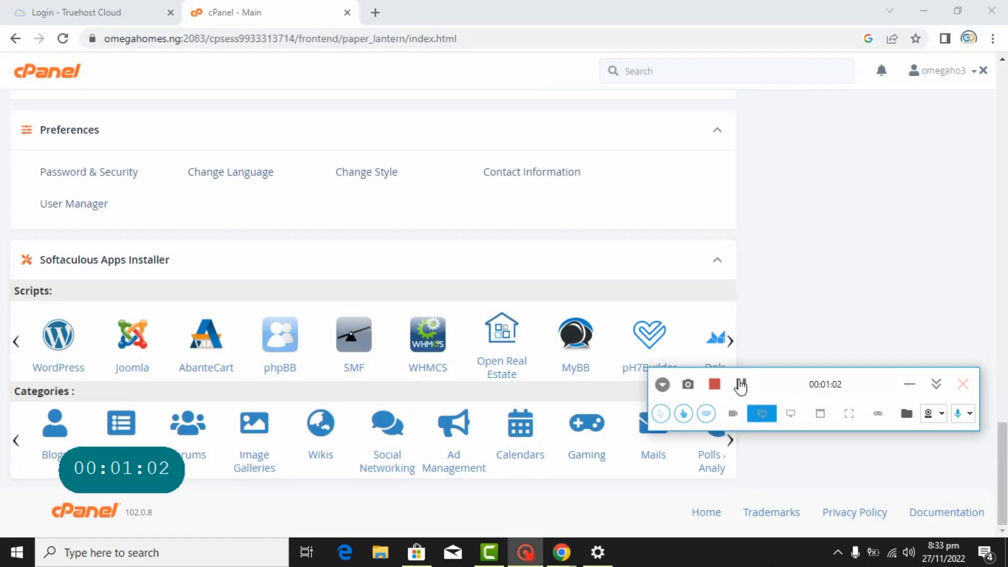
left_click(735, 386)
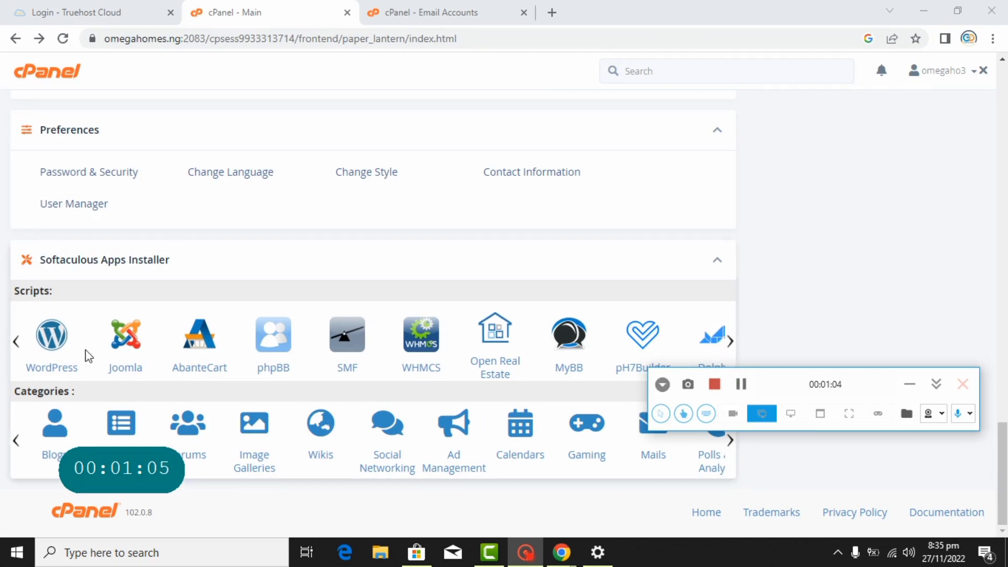
left_click(780, 217)
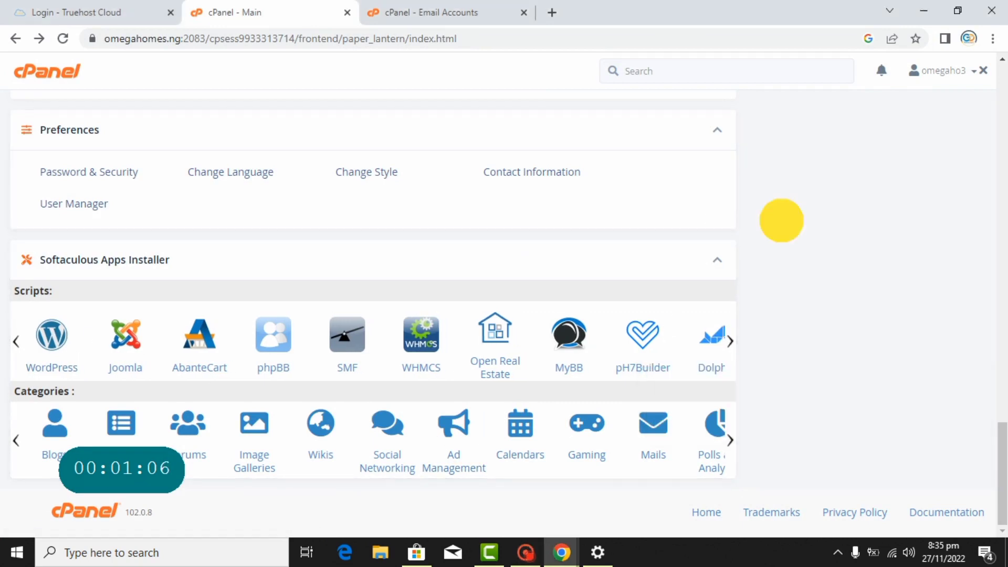
Open WordPress in the Softaculous Apps Installer and start a Custom Install
left_click(60, 351)
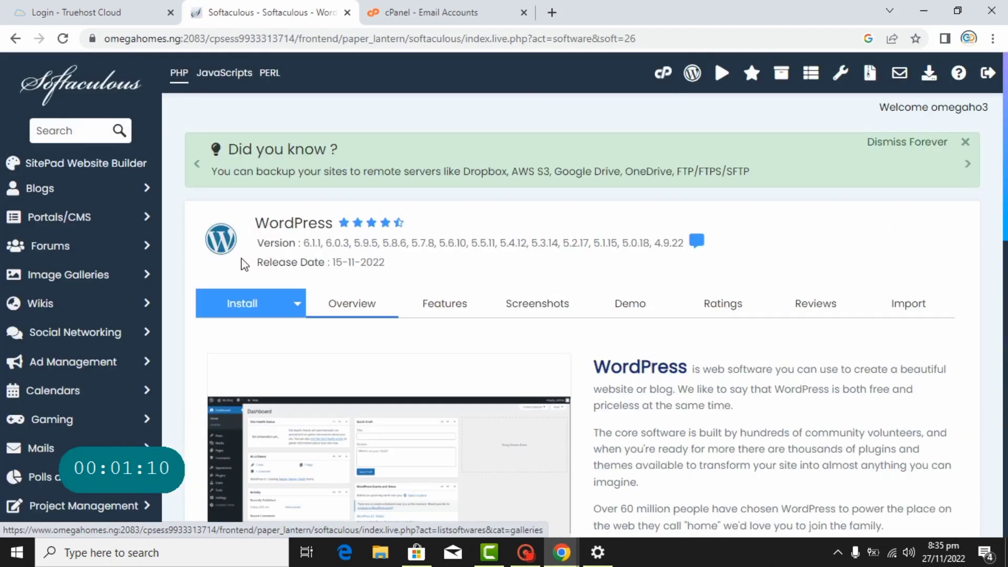
scroll(252, 265, "down", 2)
scroll(219, 196, "up", 3)
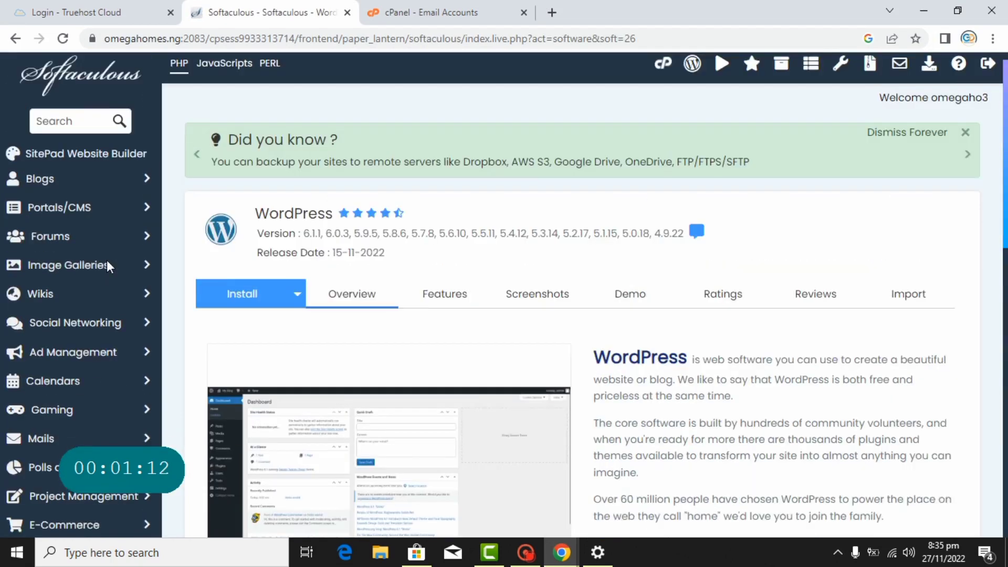
scroll(357, 320, "down", 1)
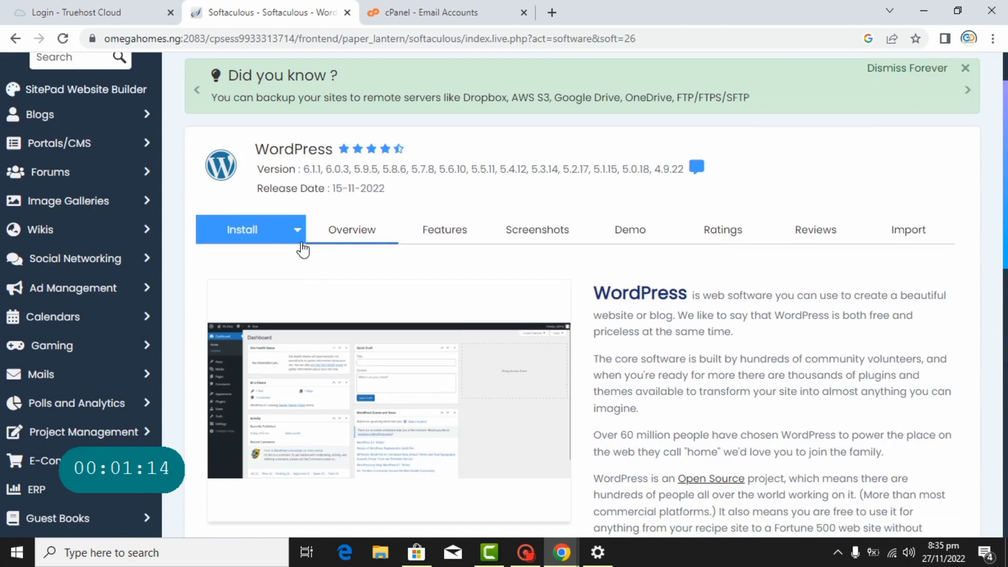
left_click(302, 236)
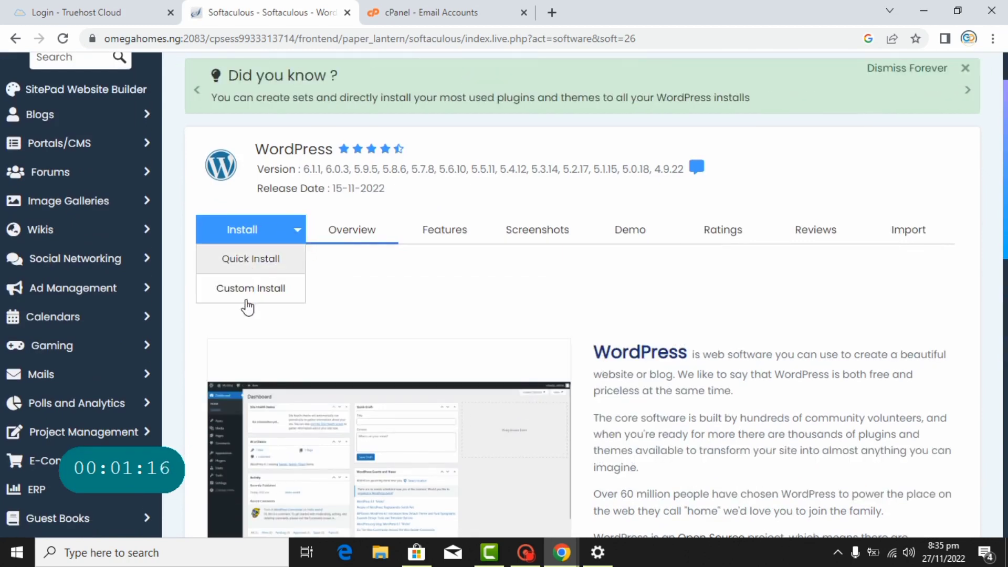
left_click(247, 292)
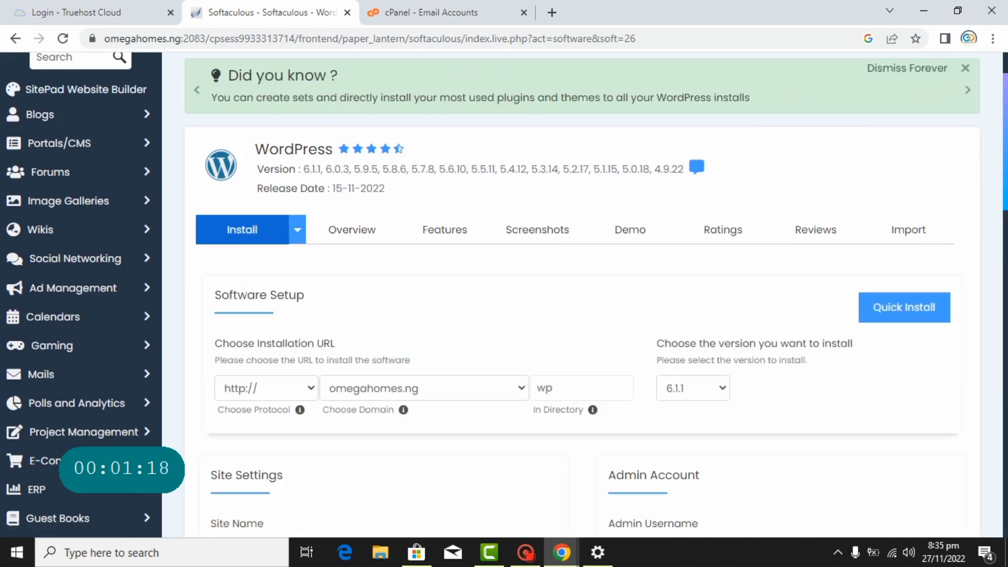
scroll(322, 307, "down", 3)
scroll(322, 306, "up", 2)
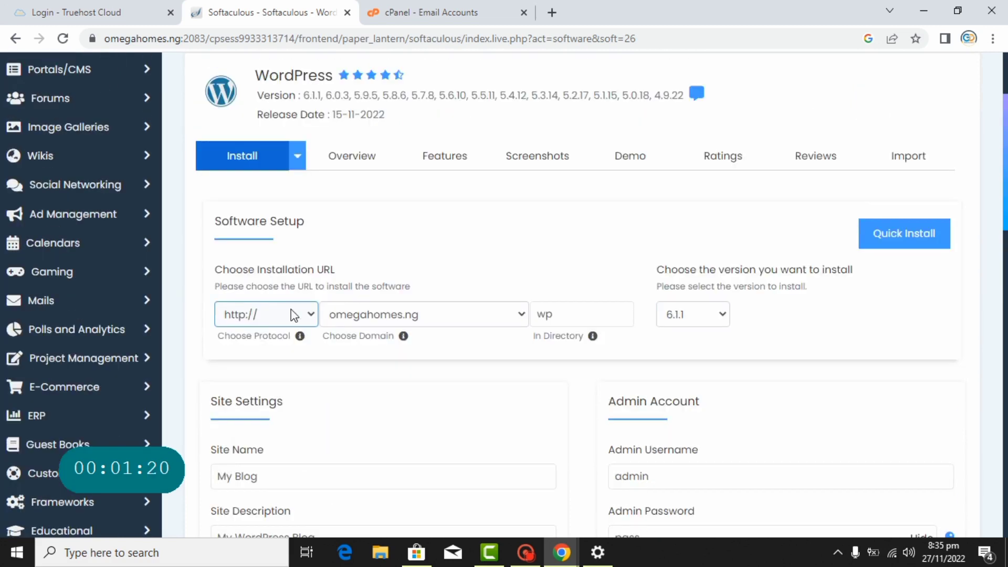
left_click(263, 315)
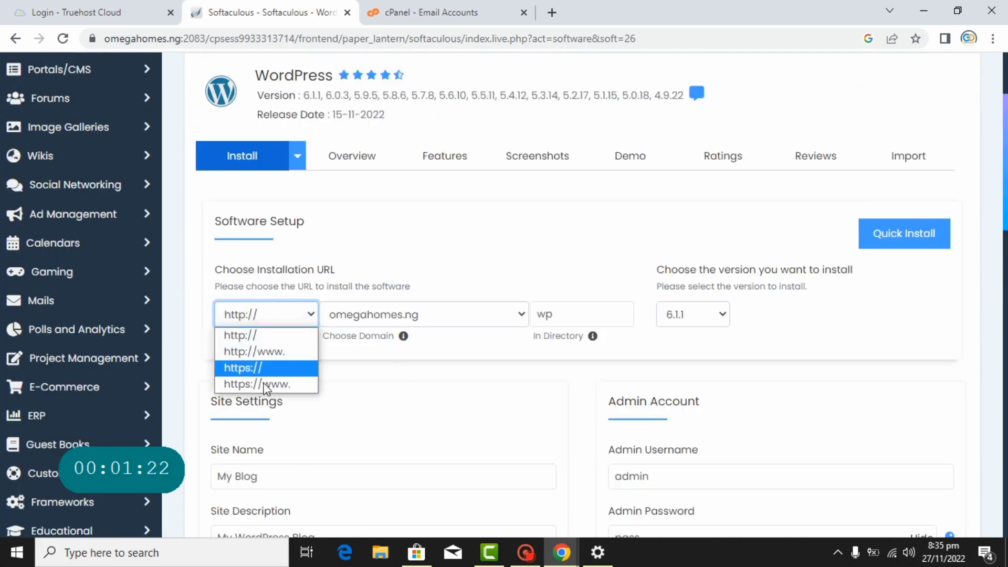
left_click(259, 369)
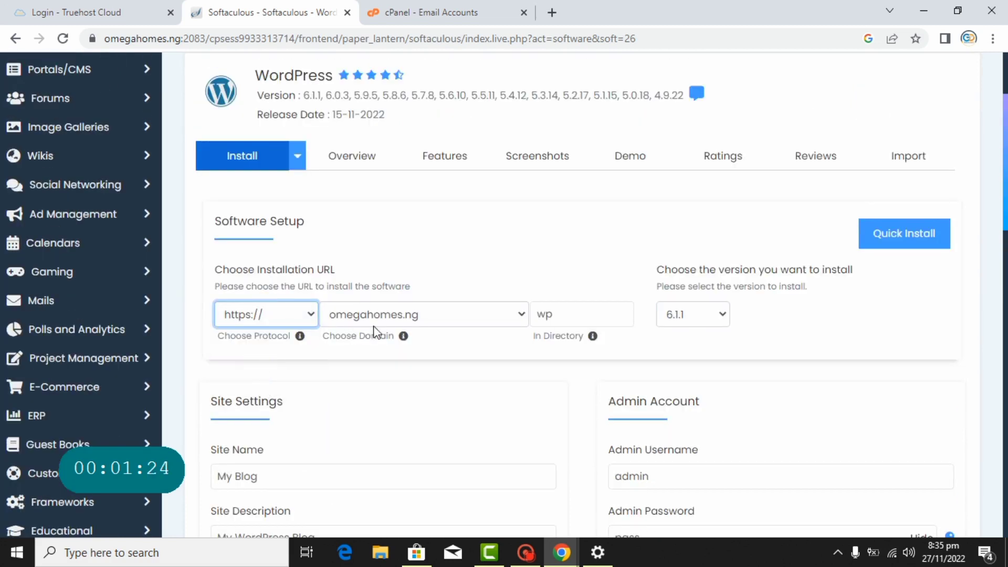
left_click(509, 317)
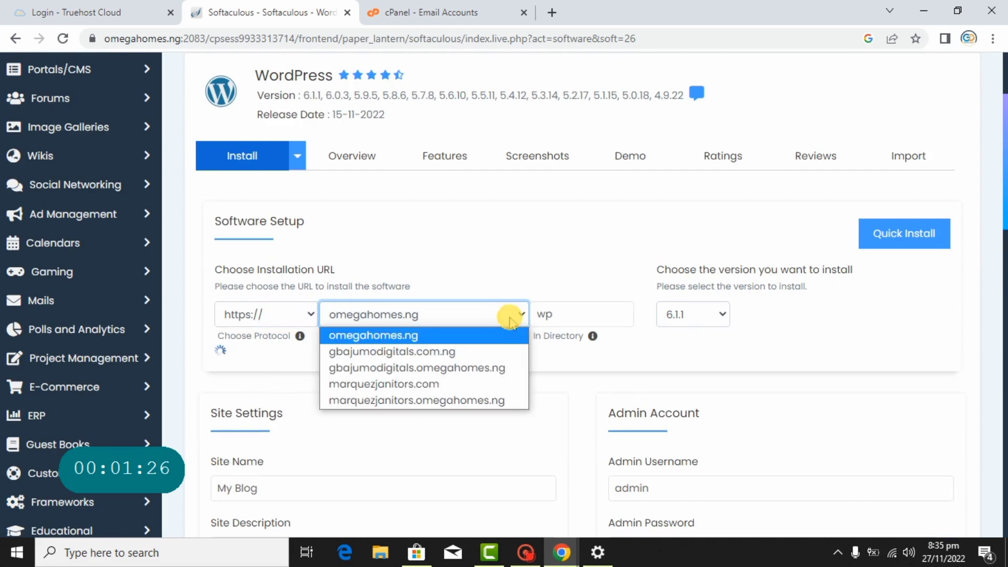
left_click(481, 353)
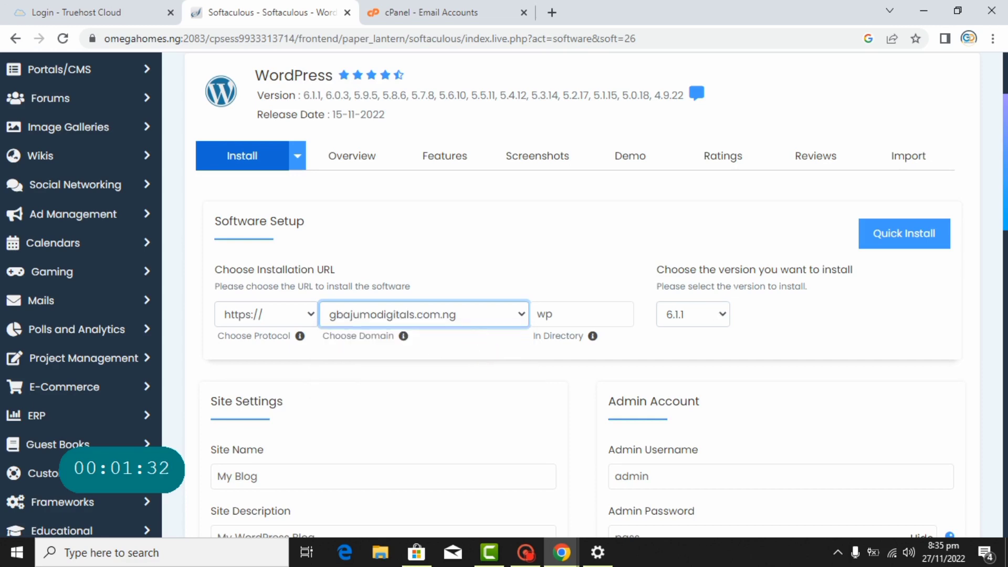
Empty the installation directory so that WordPress installs directly in the domain's root
scroll(732, 290, "down", 3)
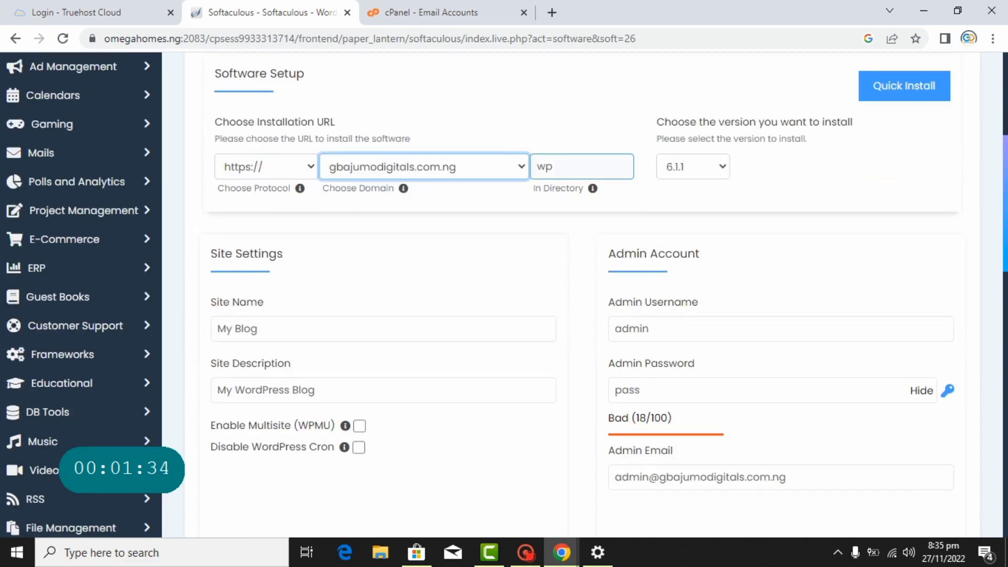
left_click(561, 169)
key("BackSpace")
key("BackSpace")
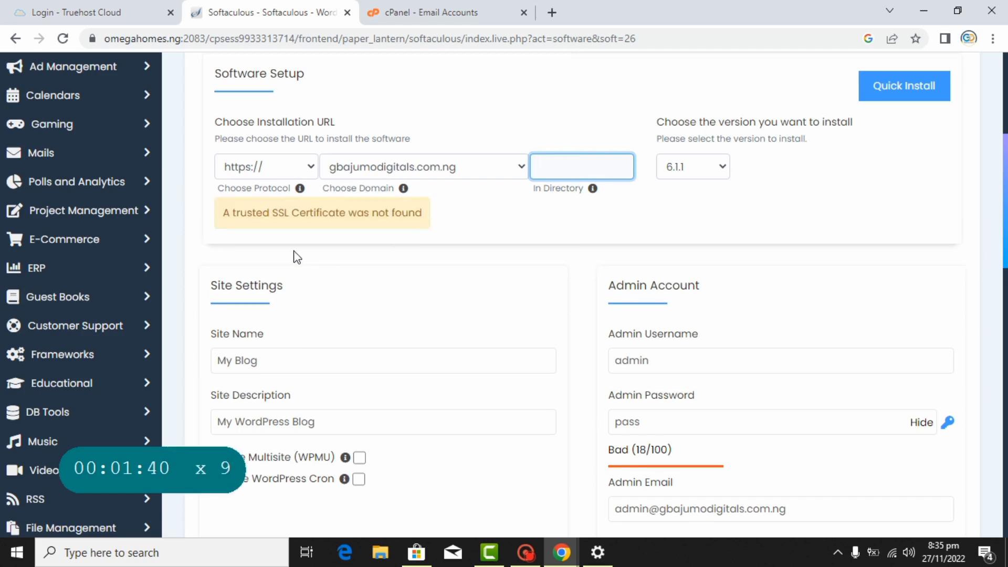
Replace the default admin password of the WordPress admin account with a strong one
scroll(342, 237, "down", 3)
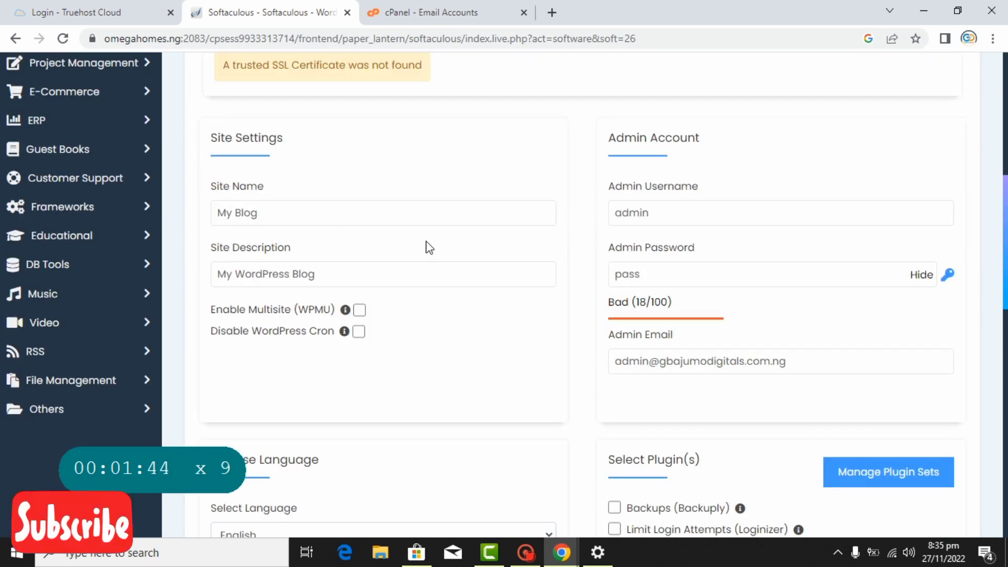
left_click(671, 274)
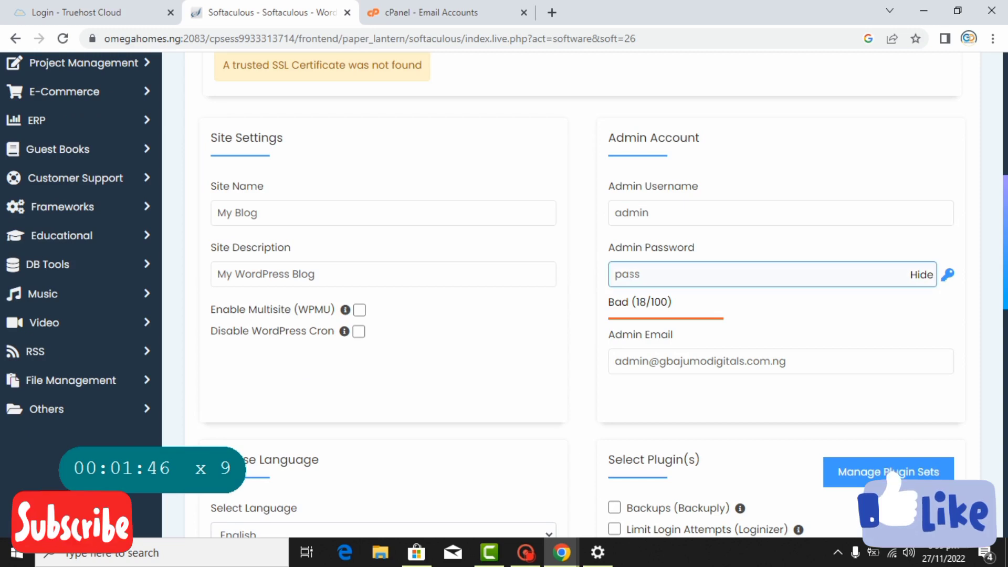
left_click(629, 274)
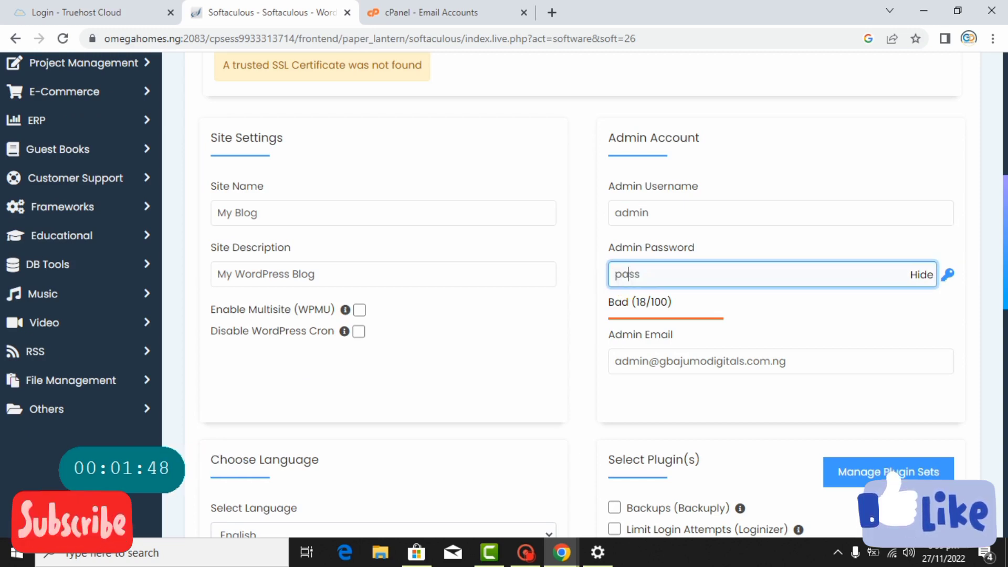
left_click(525, 550)
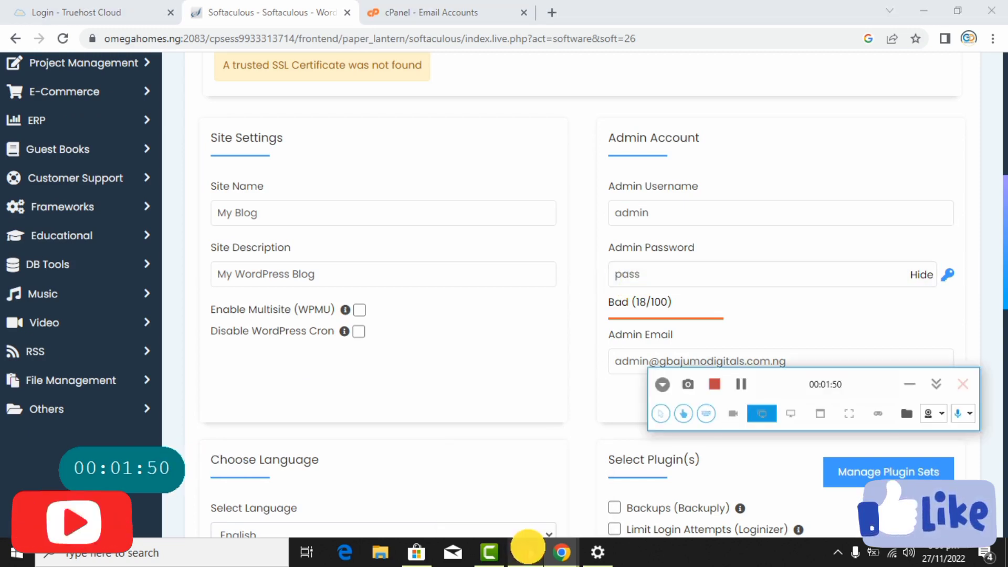
left_click(741, 383)
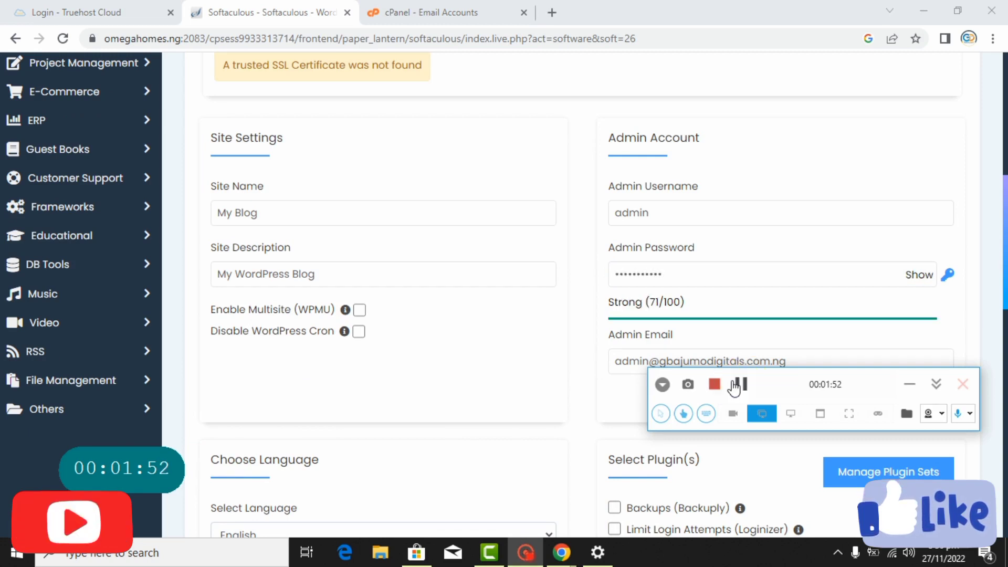
Replace the default site name in the WordPress site settings with GBAJUMO DIGITALS
scroll(463, 252, "up", 1)
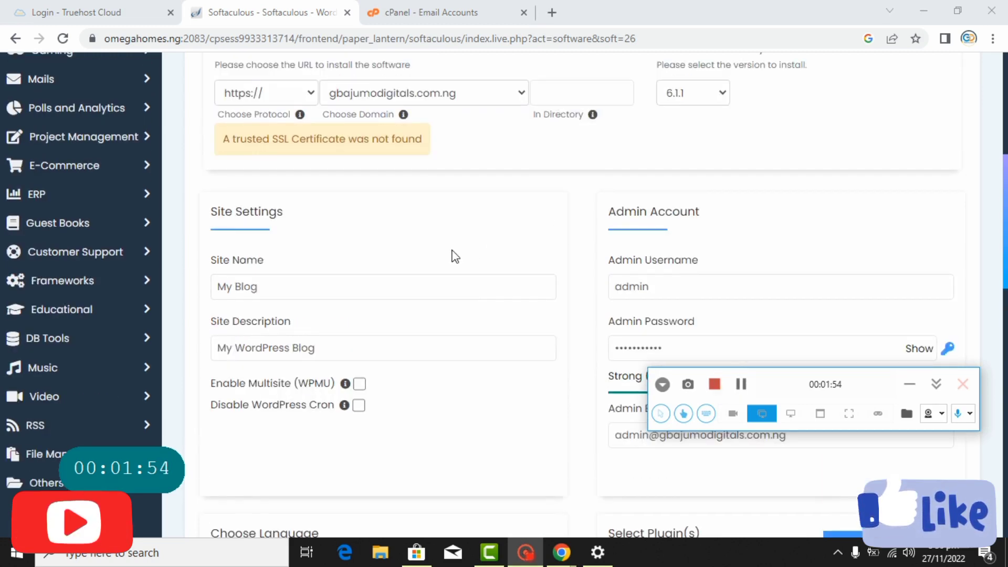
left_click(297, 287)
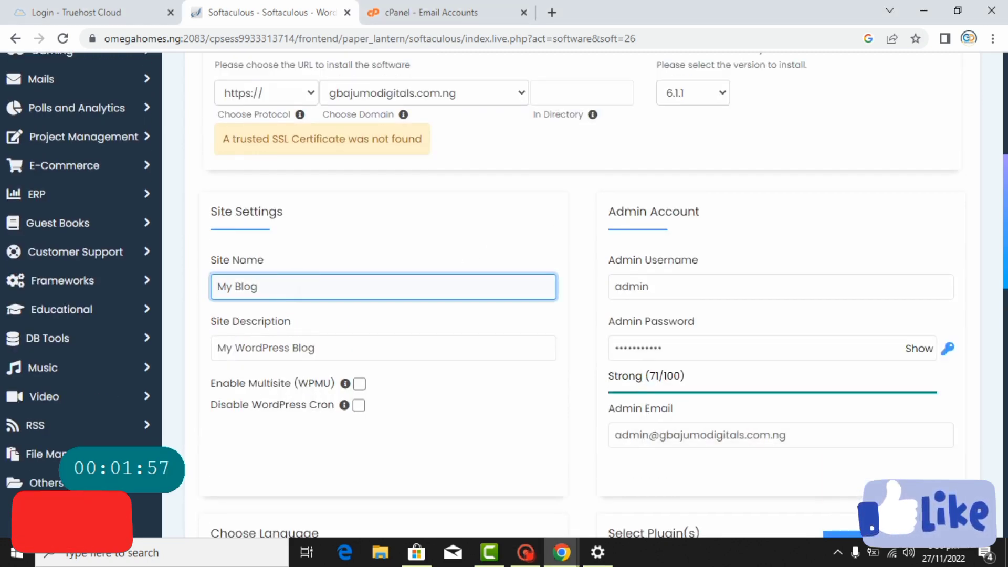
key("BackSpace")
key("BackSpace")
key("BackSpace")
key("BackSpace")
key("BackSpace")
key("BackSpace")
key("BackSpace")
key("BackSpace")
key("BackSpace")
key("BackSpace")
key("BackSpace")
key("BackSpace")
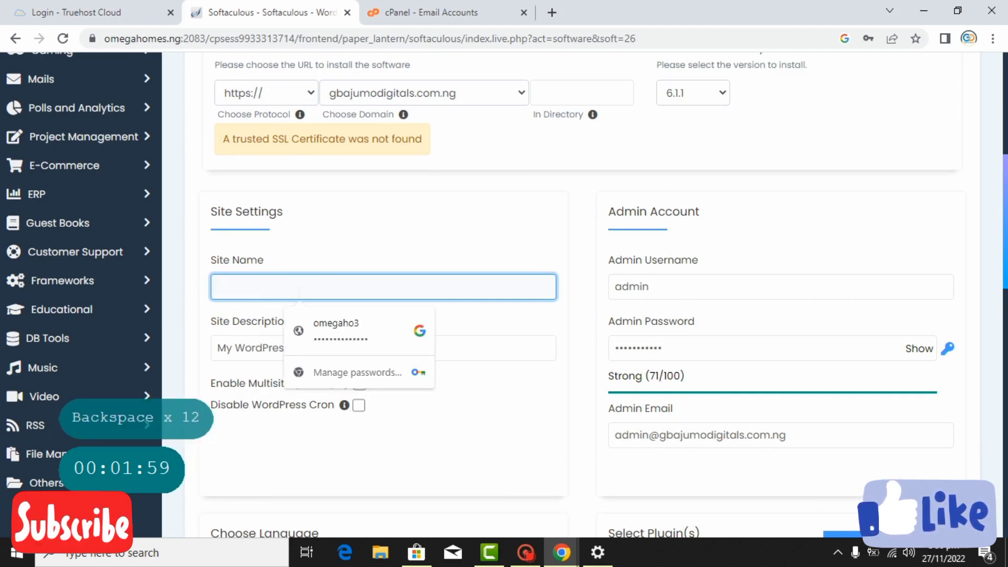
type("Gba")
key("BackSpace")
key("BackSpace")
key("BackSpace")
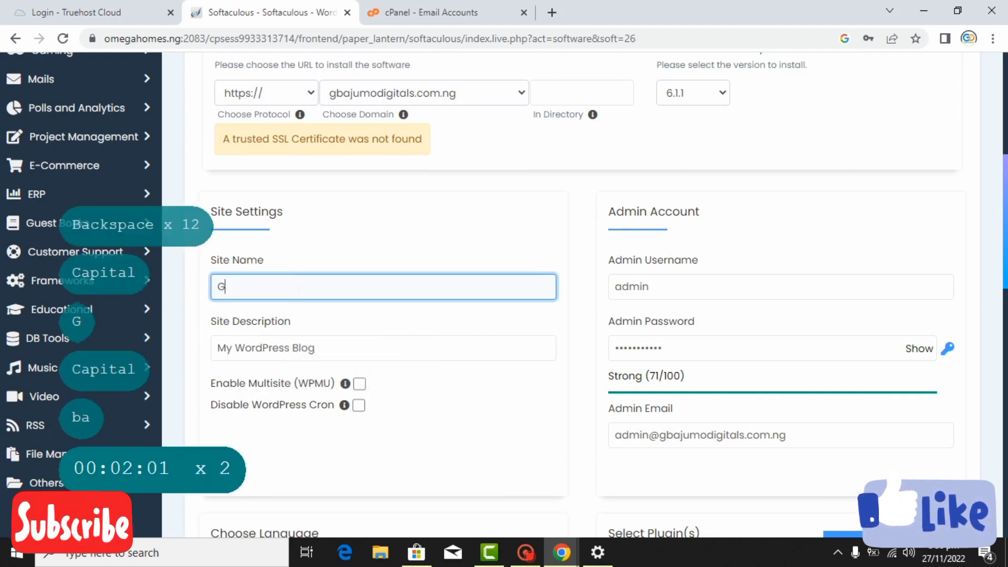
key("Caps_Lock")
type("GBAJUMO")
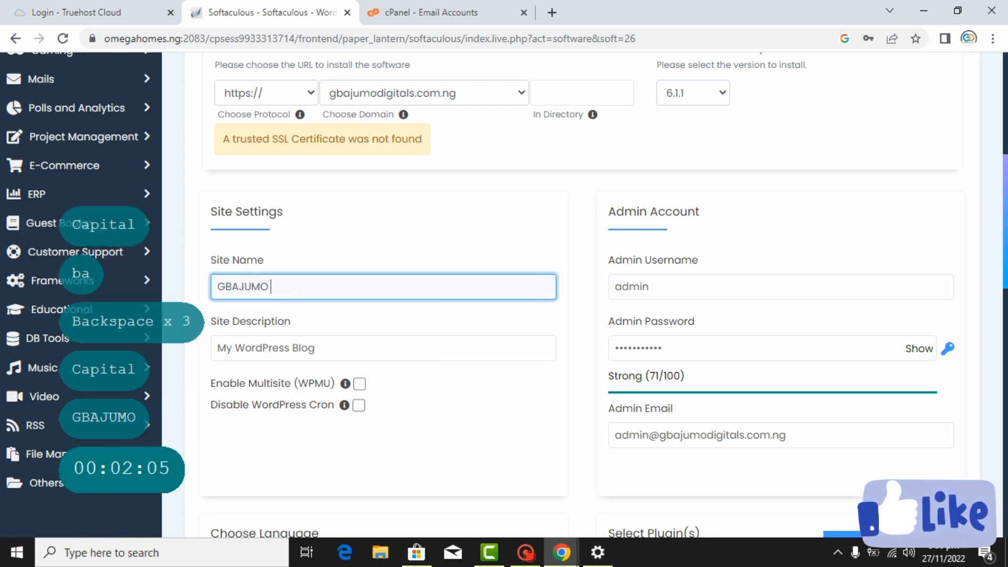
type(" DIGITA")
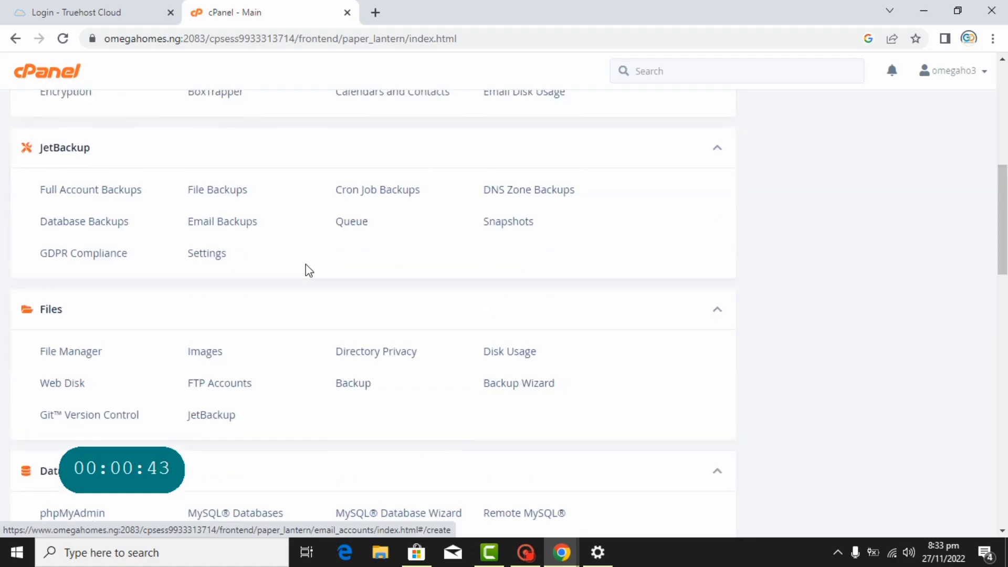
Open the WordPress script from the Softaculous Apps Installer section of cPanel
scroll(303, 294, "down", 8)
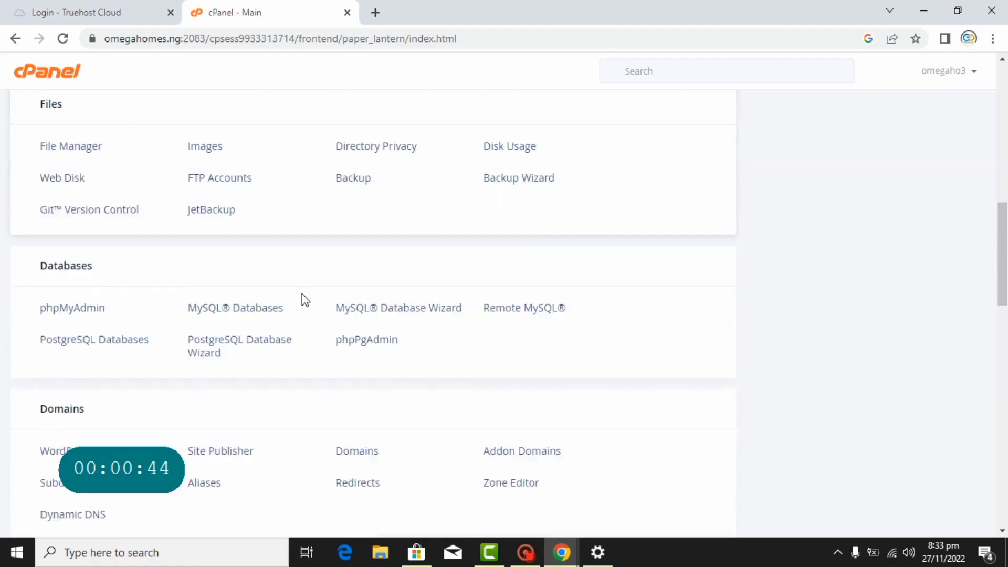
scroll(302, 295, "down", 3)
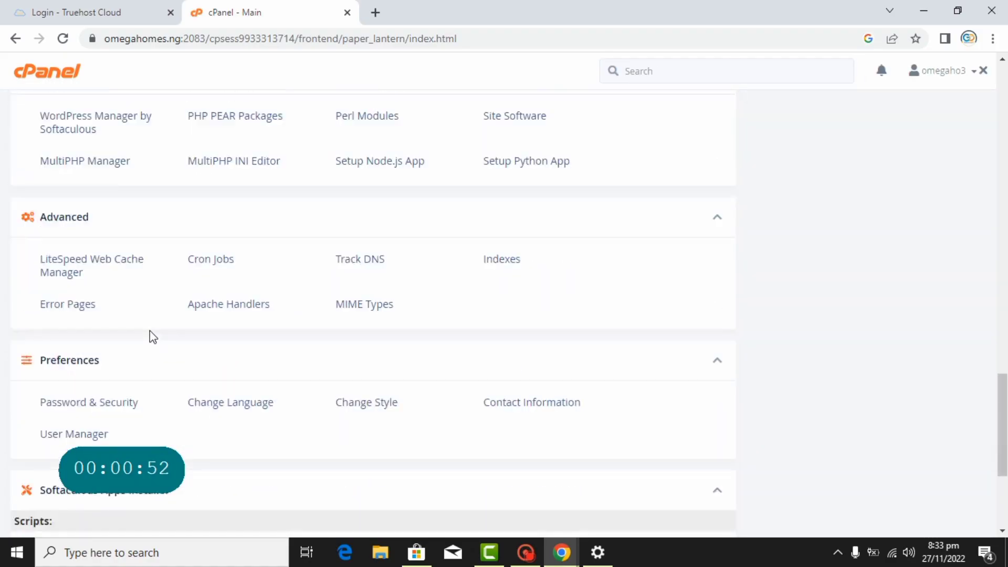
scroll(151, 336, "up", 2)
scroll(150, 336, "down", 4)
scroll(74, 425, "down", 3)
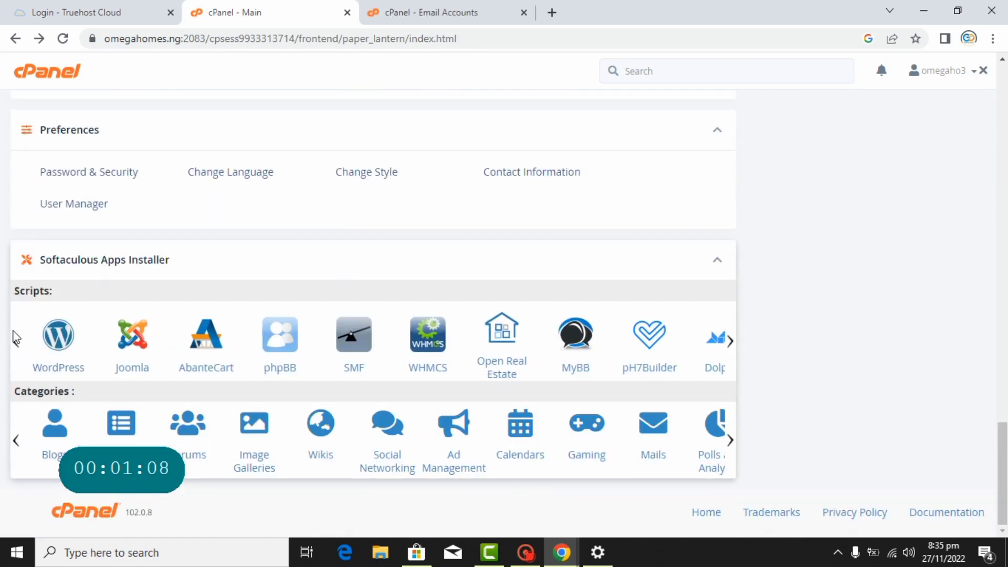
left_click(59, 341)
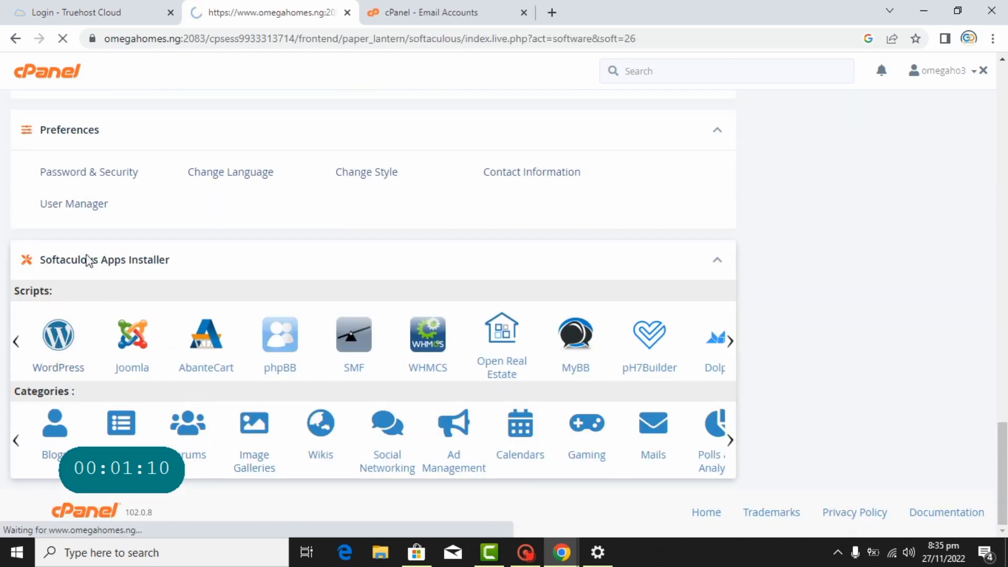
Start a Custom Install of WordPress
scroll(292, 184, "down", 3)
scroll(107, 261, "up", 3)
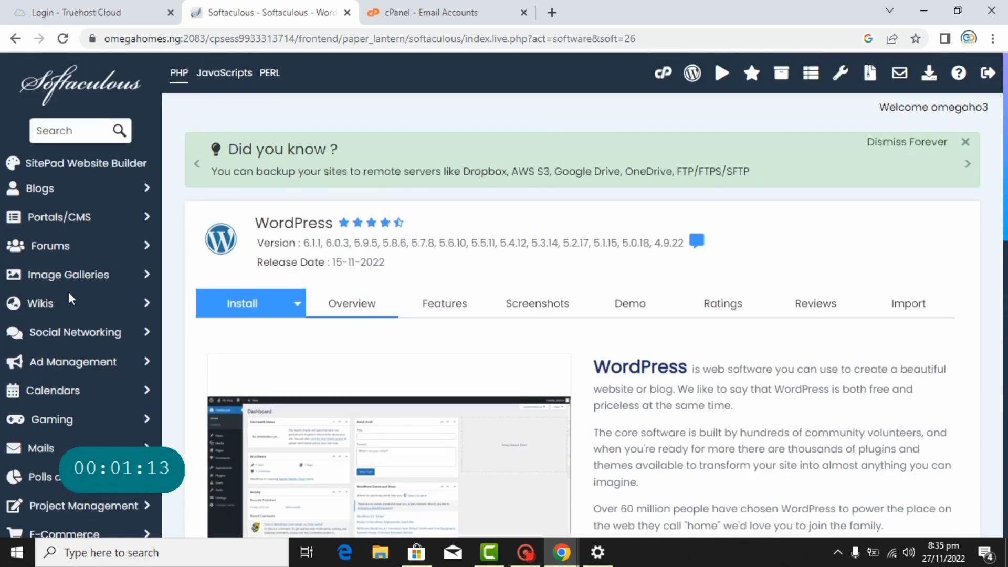
scroll(312, 285, "down", 2)
left_click(298, 234)
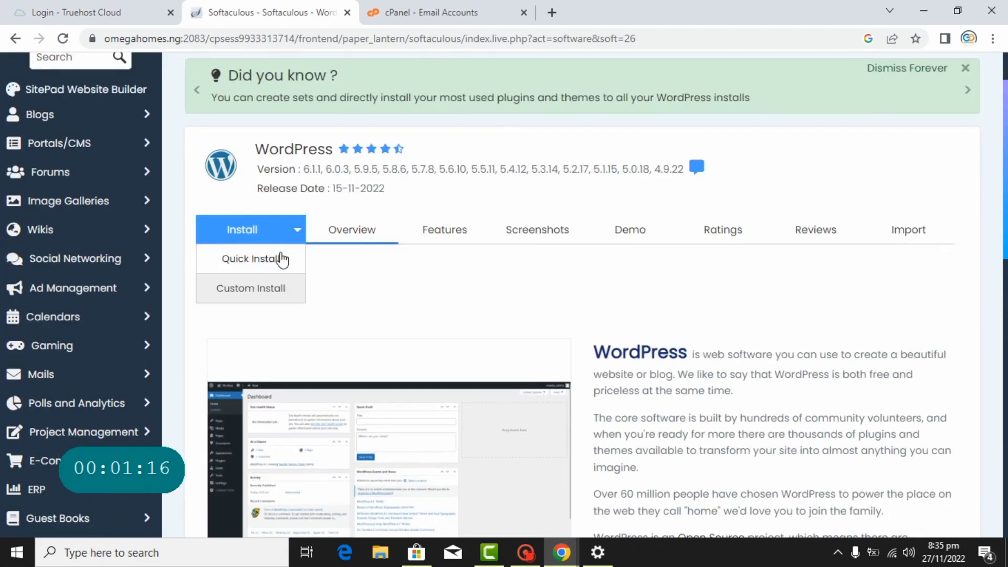
left_click(245, 289)
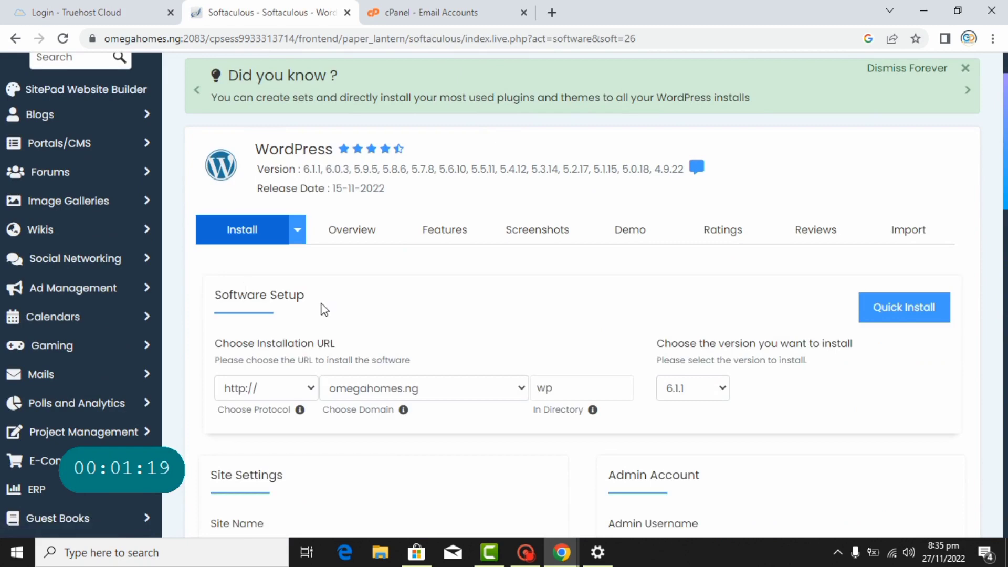
scroll(322, 308, "down", 2)
scroll(322, 302, "up", 1)
left_click(264, 315)
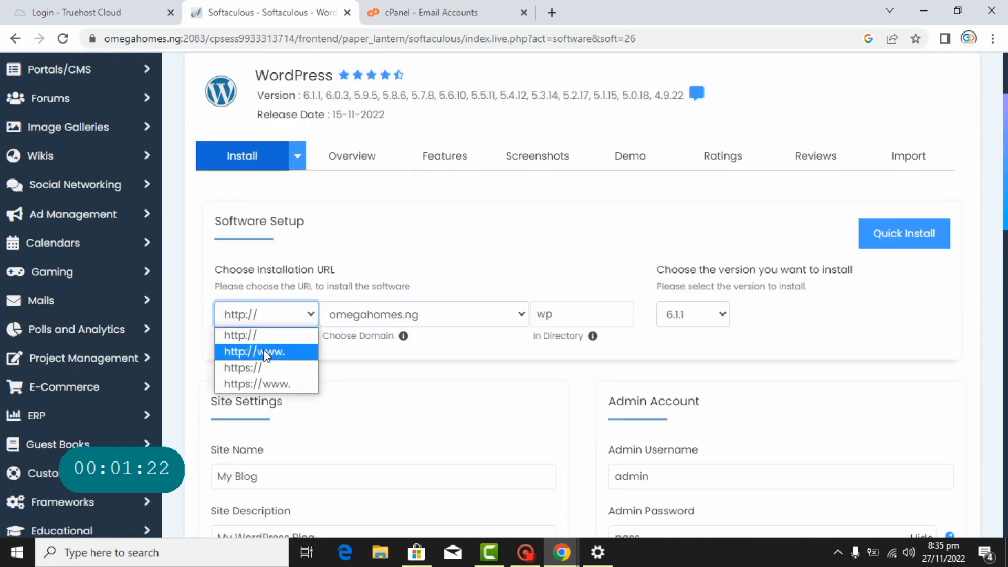
left_click(259, 367)
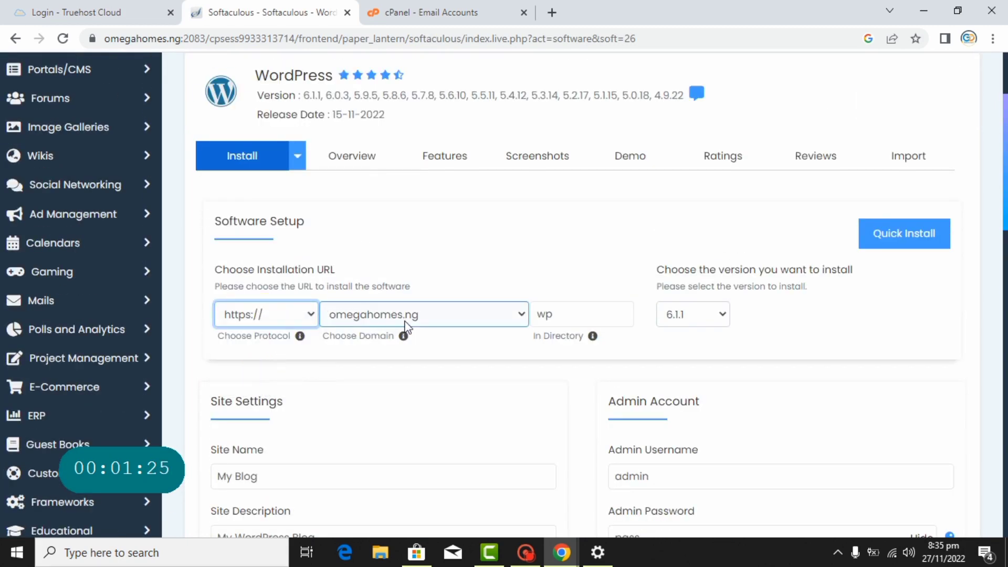
left_click(508, 317)
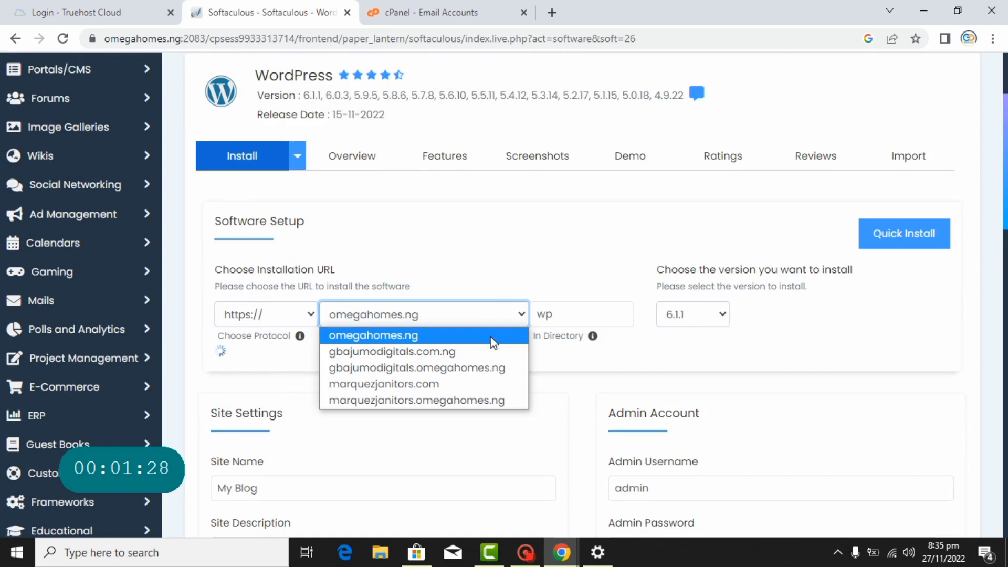
left_click(480, 356)
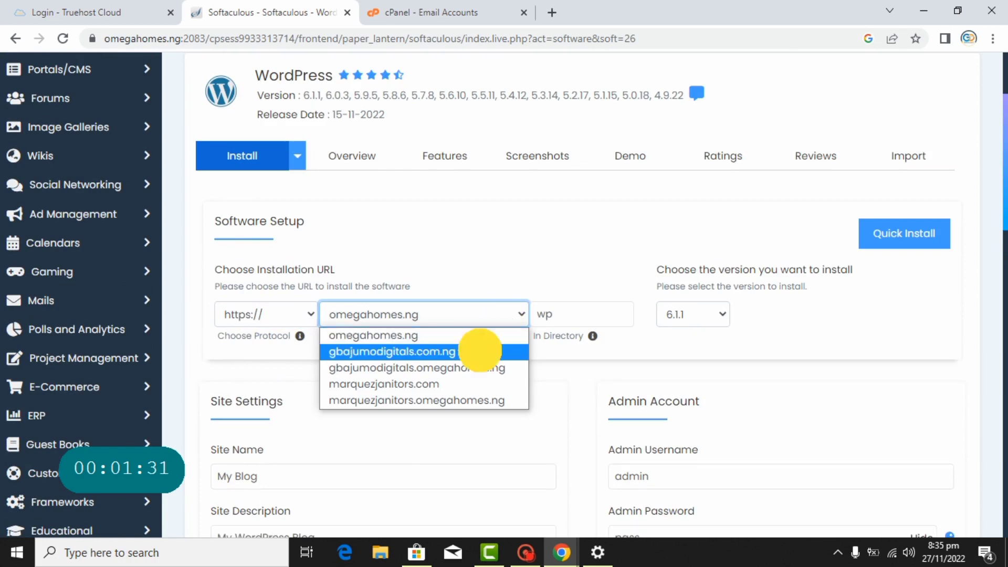
Clear the installation directory so WordPress installs in the root of the domain
scroll(732, 287, "down", 3)
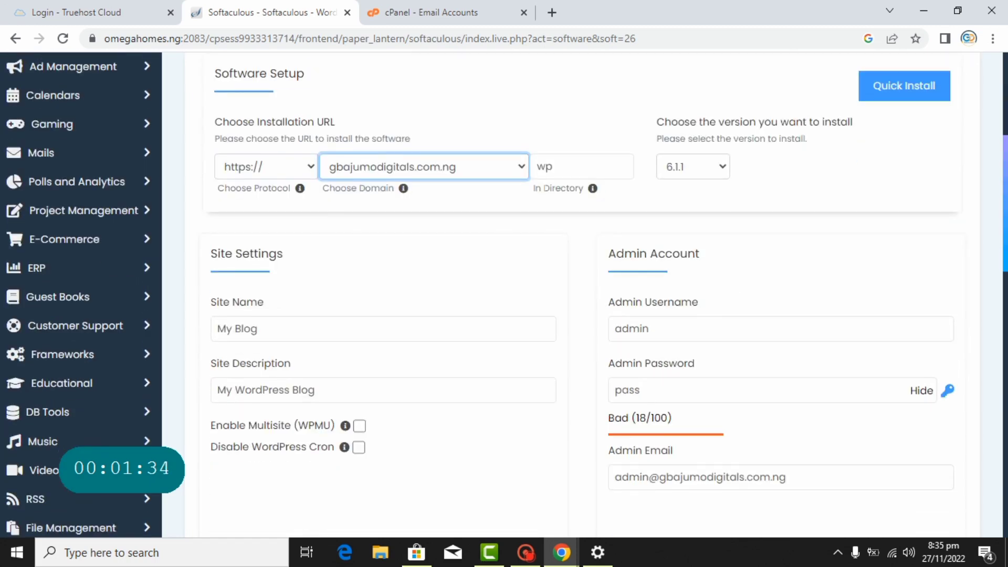
left_click(558, 168)
key("BackSpace")
key("BackSpace")
key("BackSpace")
key("BackSpace")
key("BackSpace")
key("BackSpace")
key("BackSpace")
key("BackSpace")
key("BackSpace")
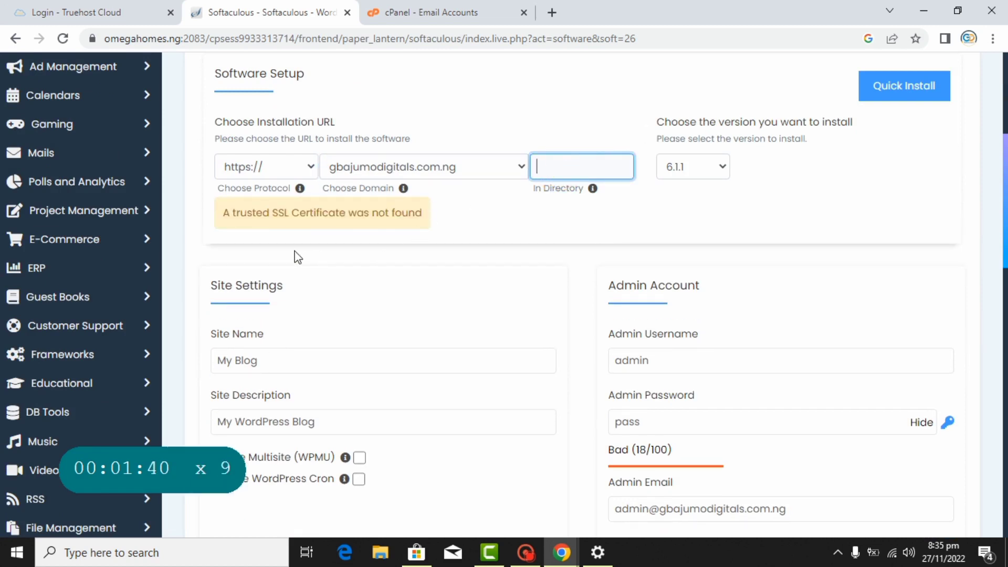
Replace the default password of the WordPress admin account with a strong admin password
scroll(340, 236, "down", 3)
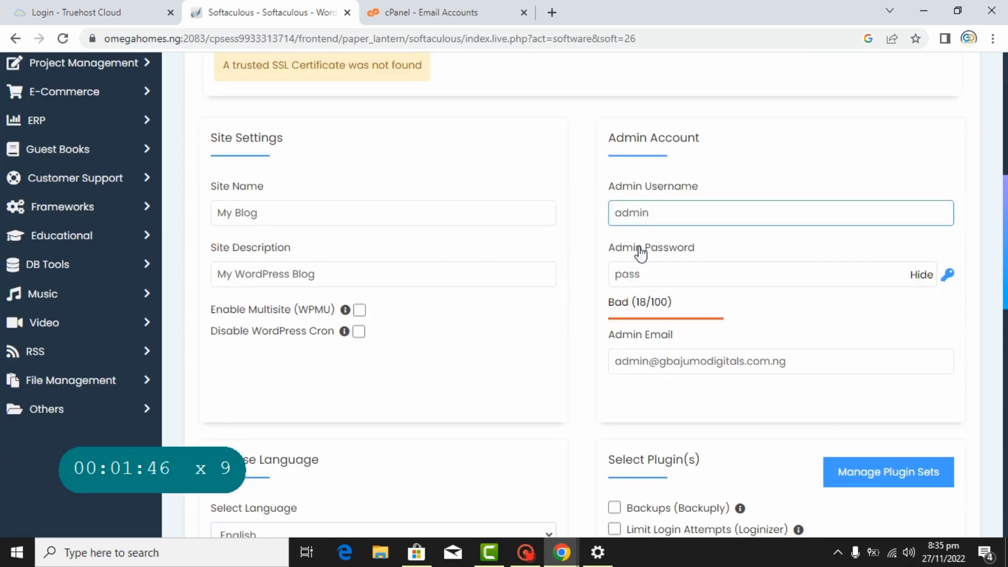
left_click(629, 275)
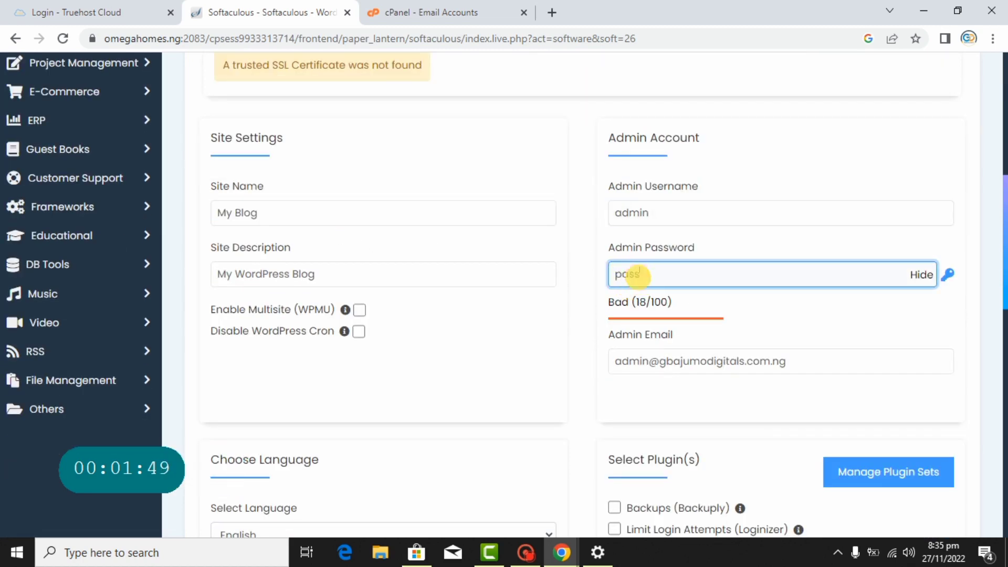
left_click(526, 552)
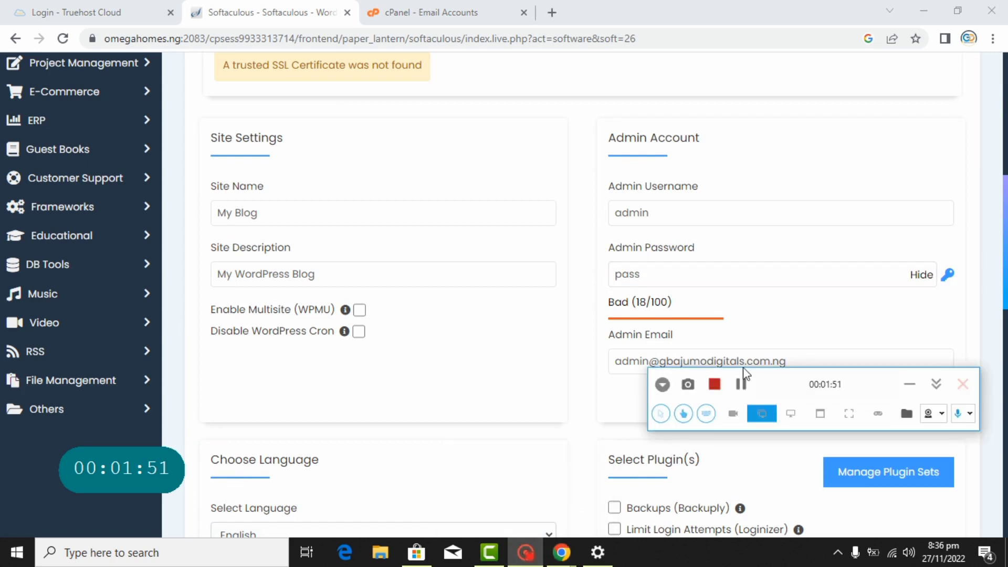
left_click(740, 384)
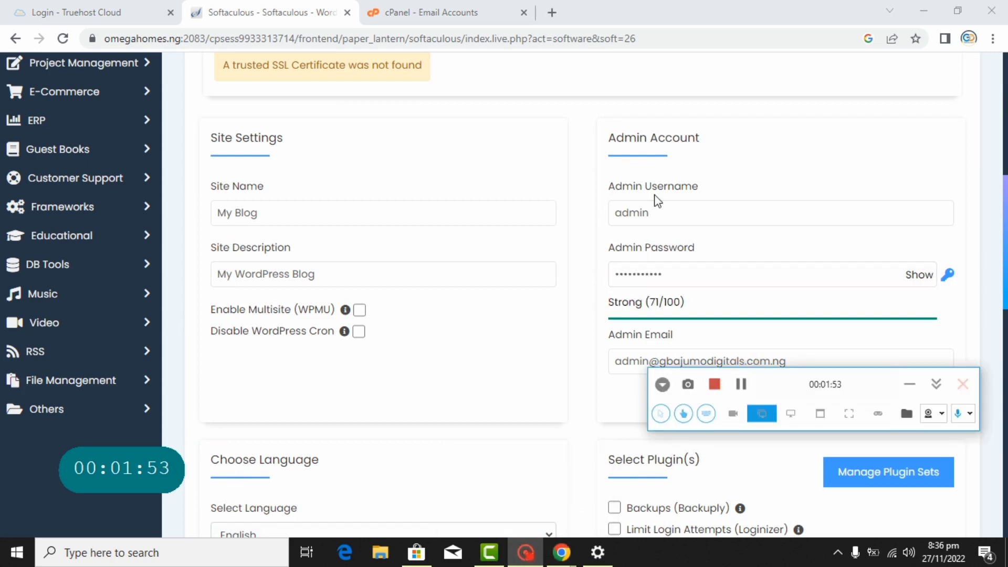
Change the site name in the site settings to GBAJUMO DIGITALS
scroll(463, 252, "up", 2)
left_click(297, 290)
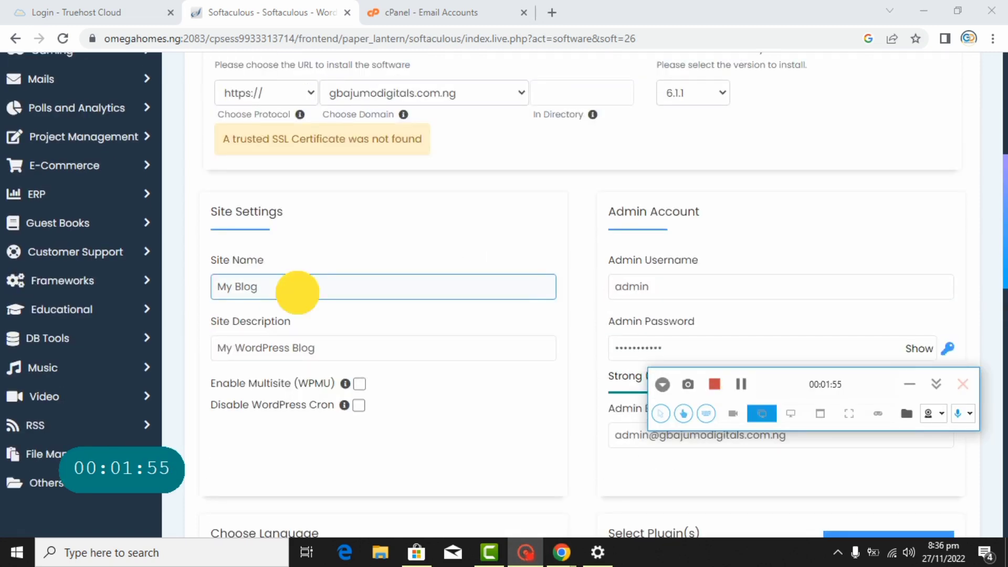
key("BackSpace")
key("BackSpace")
key("BackSpace")
key("BackSpace")
key("BackSpace")
key("BackSpace")
key("BackSpace")
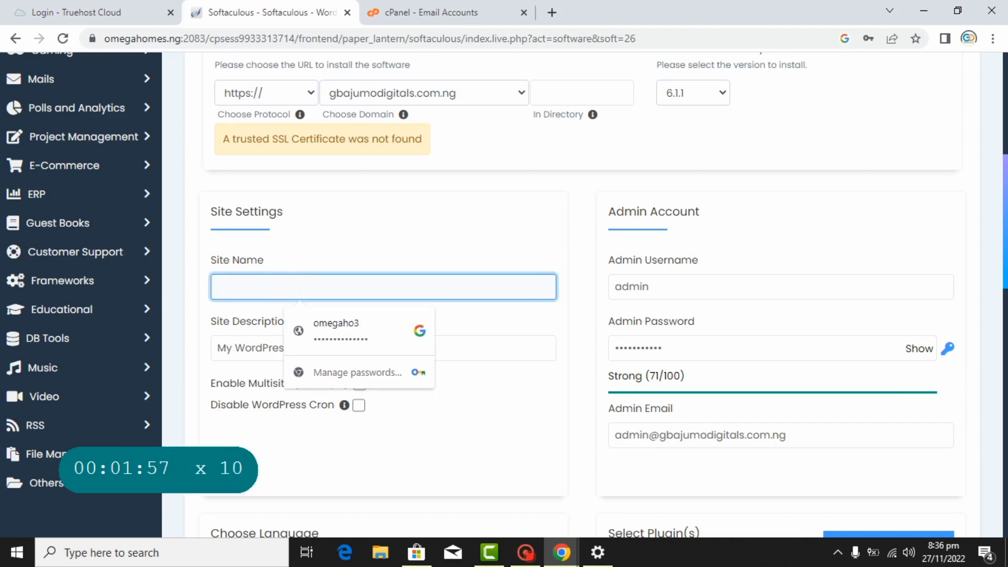
type("Gba")
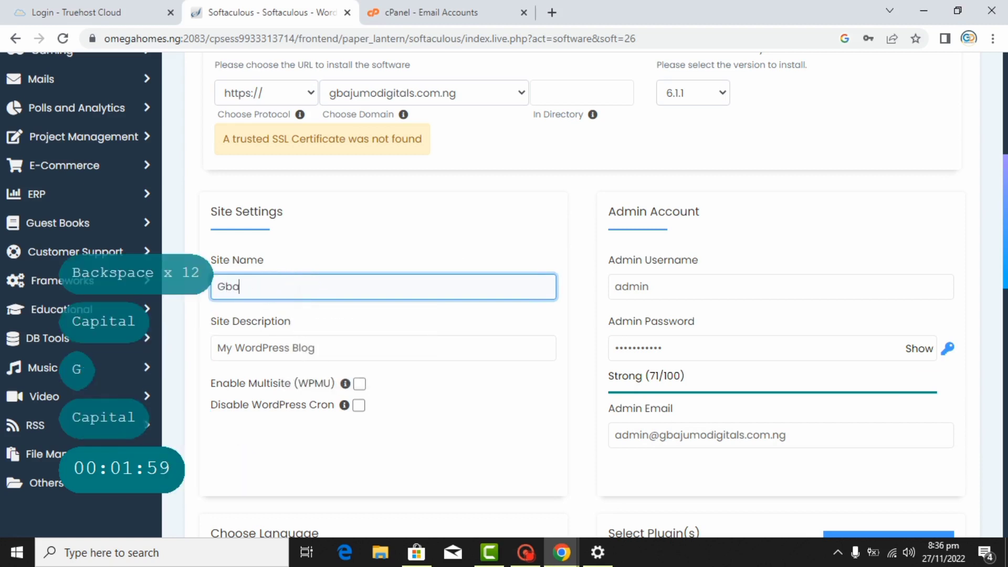
key("BackSpace")
key("BackSpace")
key("BackSpace")
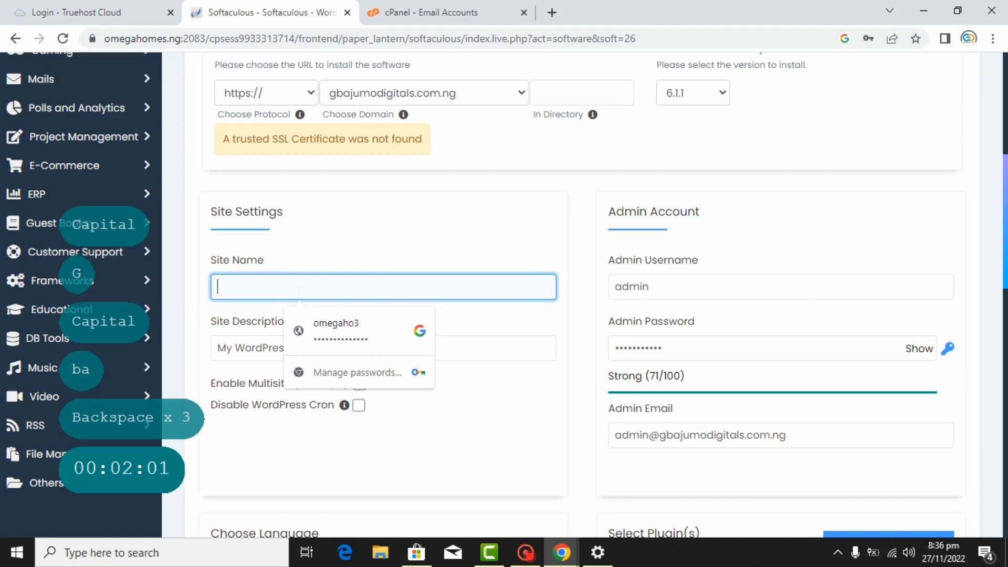
type("GBAJU")
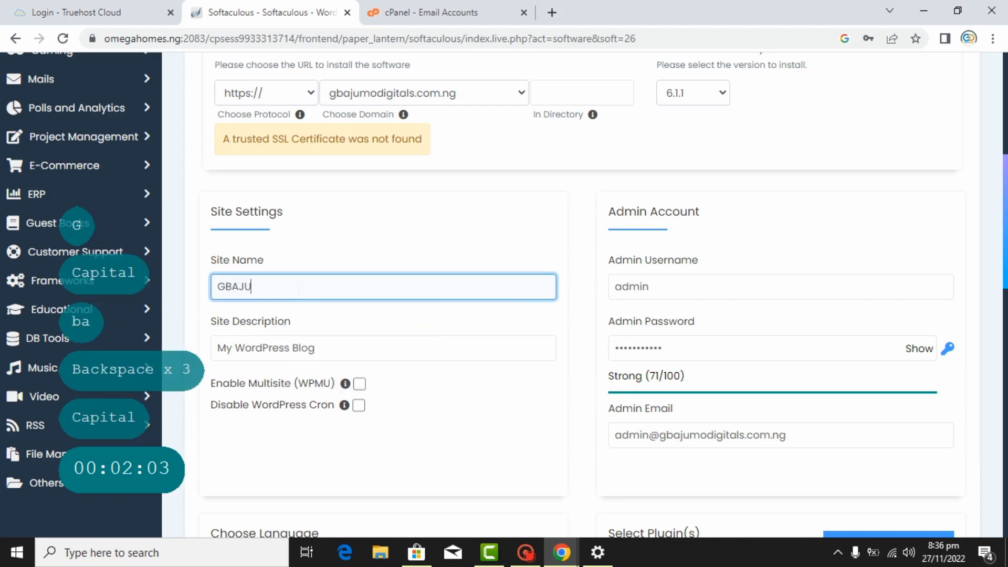
type("MO DIGITALS")
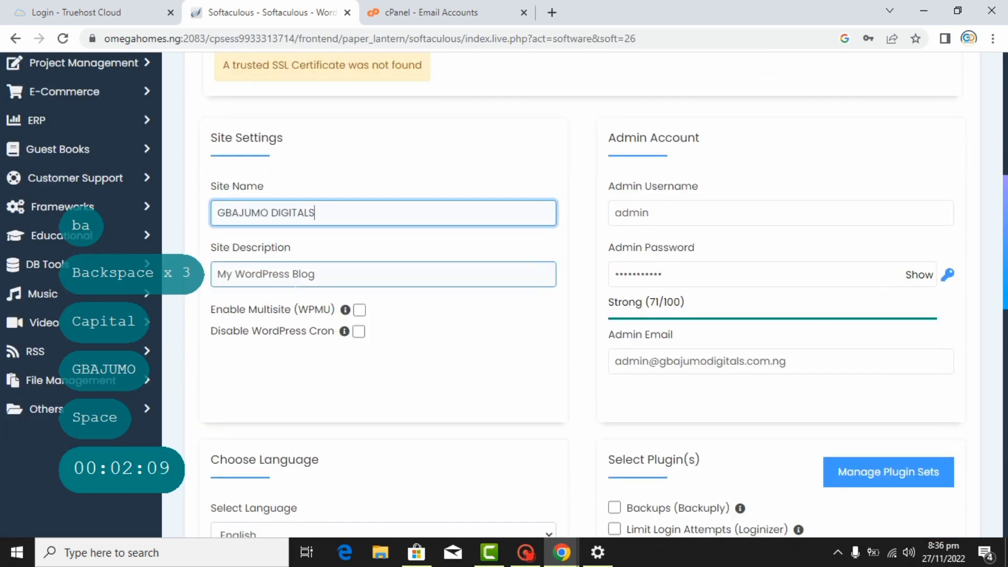
Run the WordPress installation, leaving the site description, language, plugin and theme options at their defaults
scroll(294, 286, "down", 1)
scroll(295, 286, "up", 1)
scroll(297, 291, "down", 3)
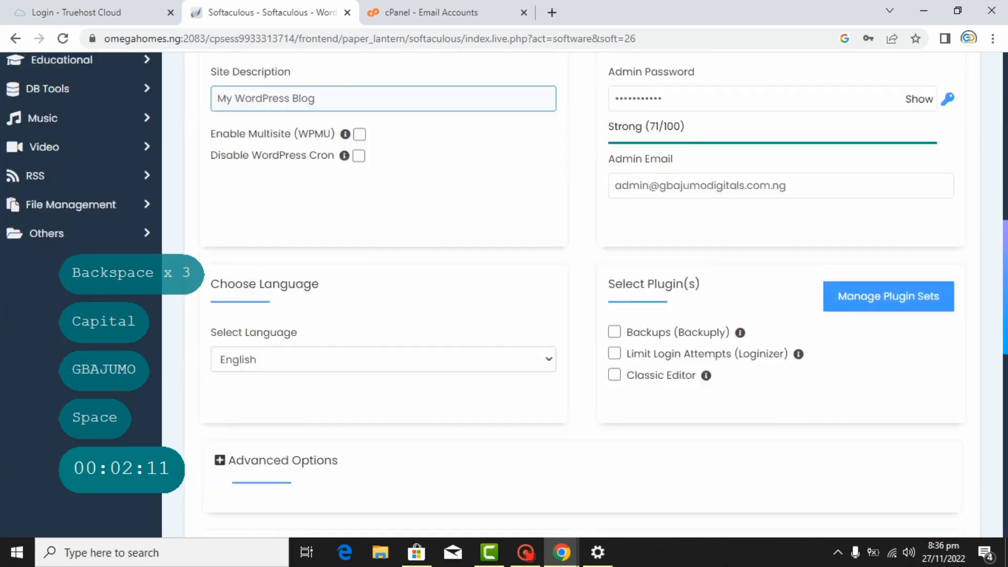
scroll(447, 304, "down", 2)
scroll(447, 303, "down", 4)
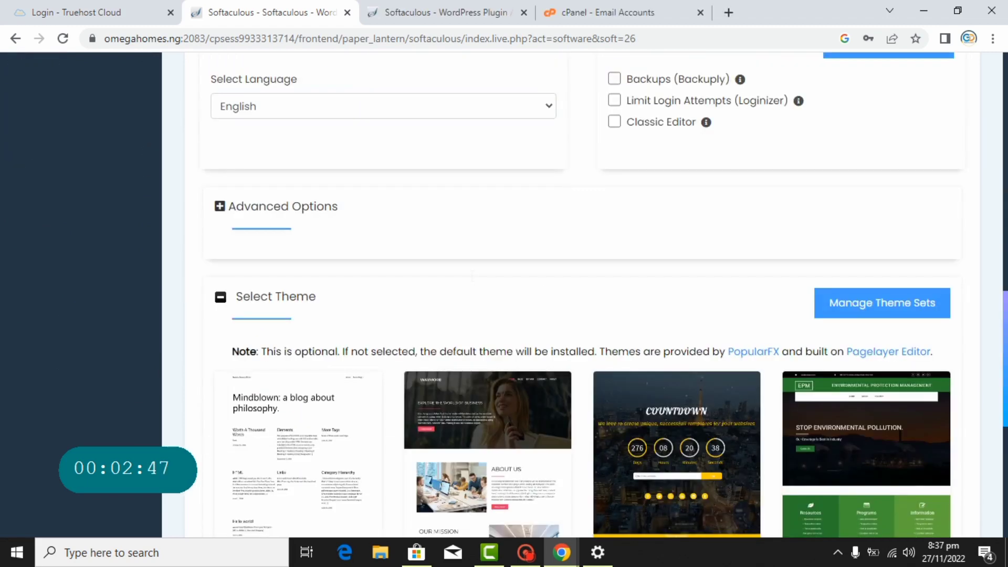
scroll(473, 284, "down", 7)
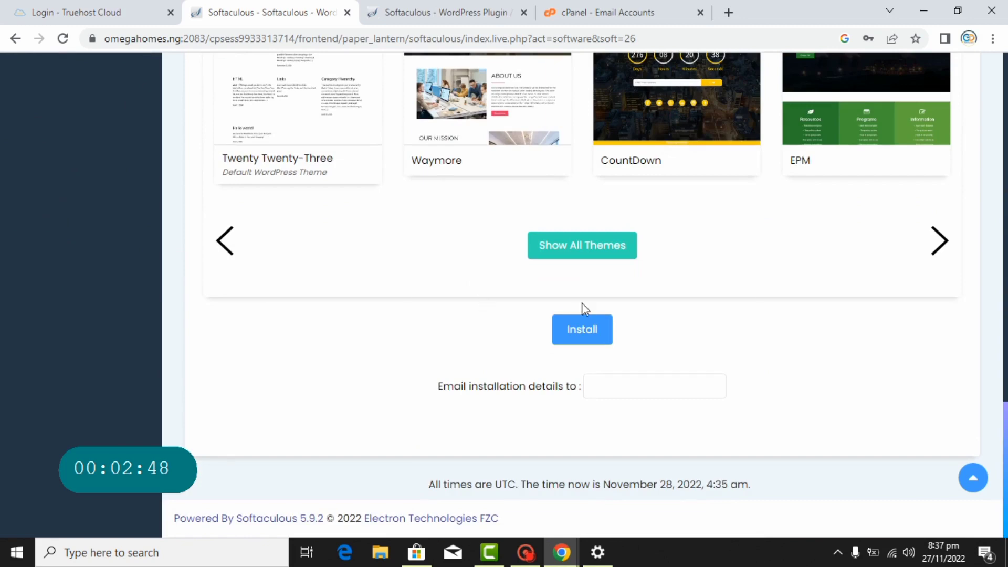
left_click(593, 336)
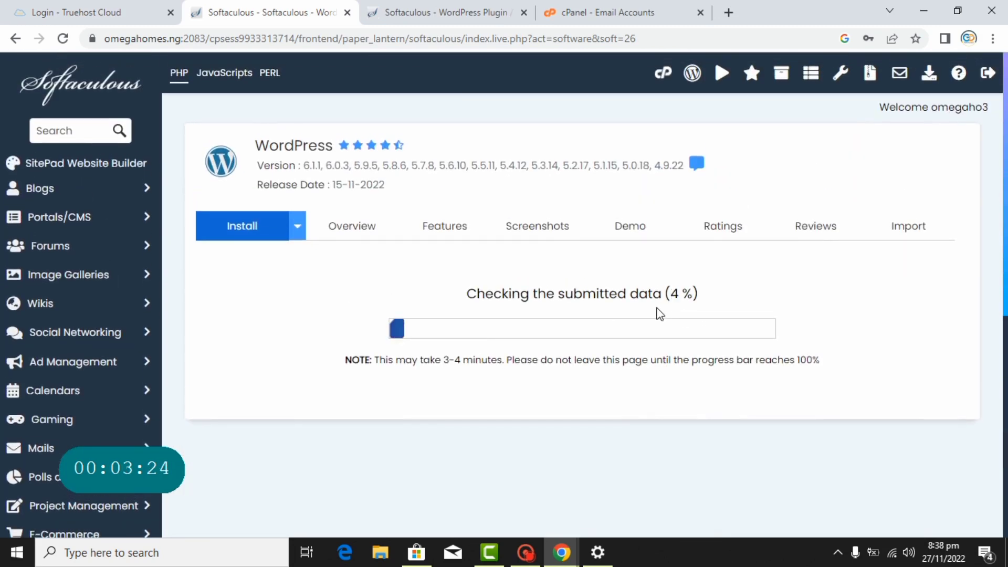
left_click(526, 553)
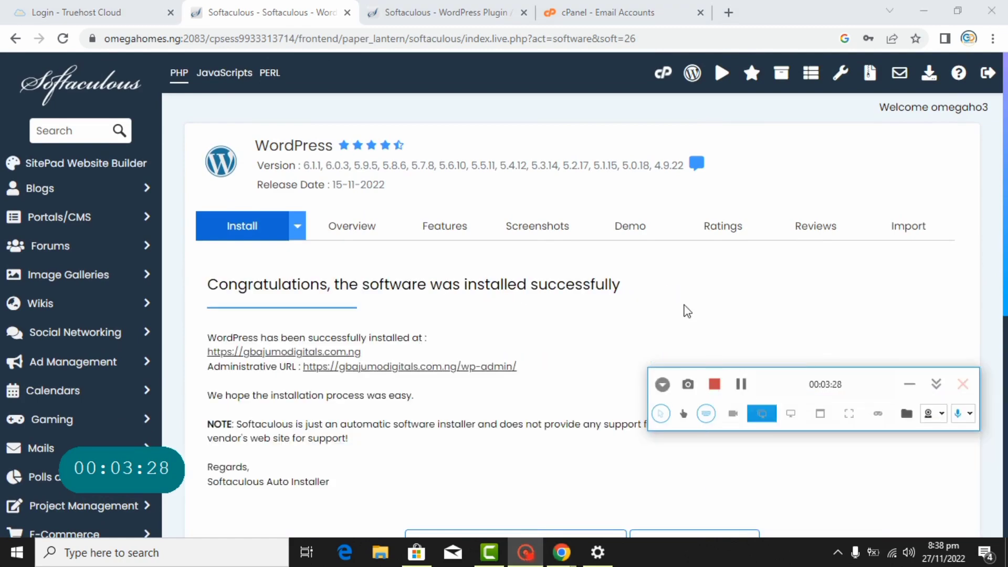
left_click(687, 311)
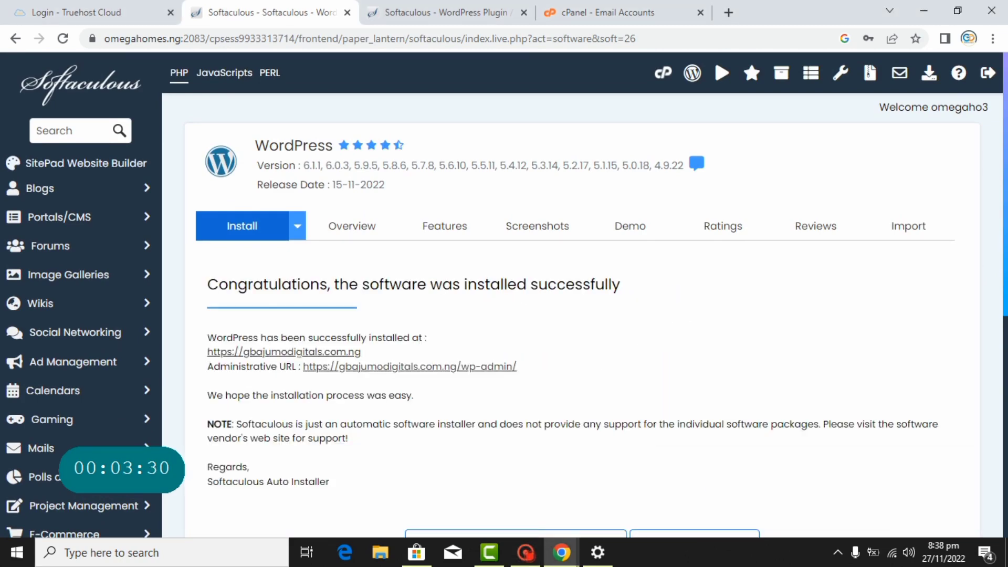
Open the administrative URL of the newly installed WordPress site on gbajumodigitals.com.ng from the installation confirmation page
scroll(582, 294, "down", 3)
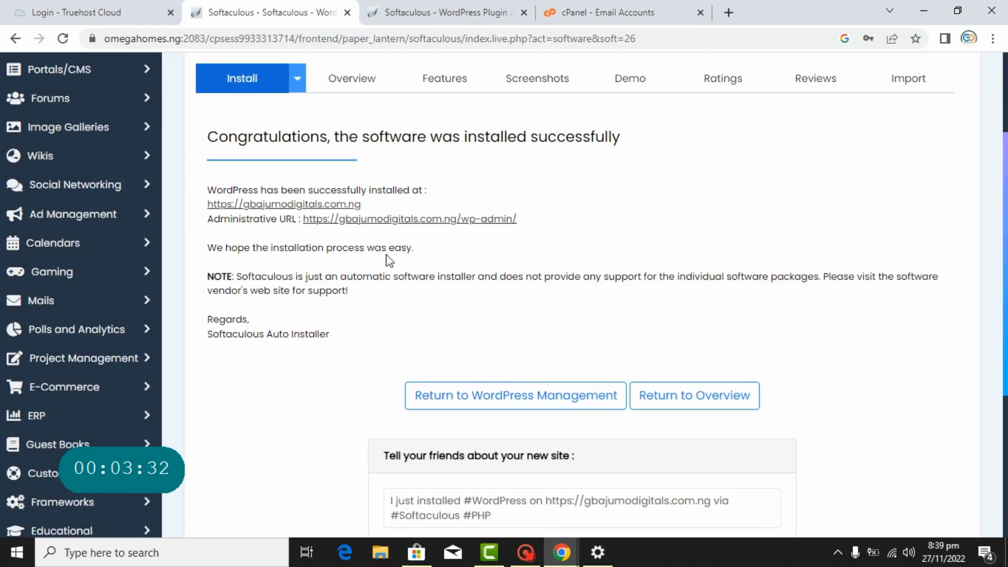
left_click(351, 220)
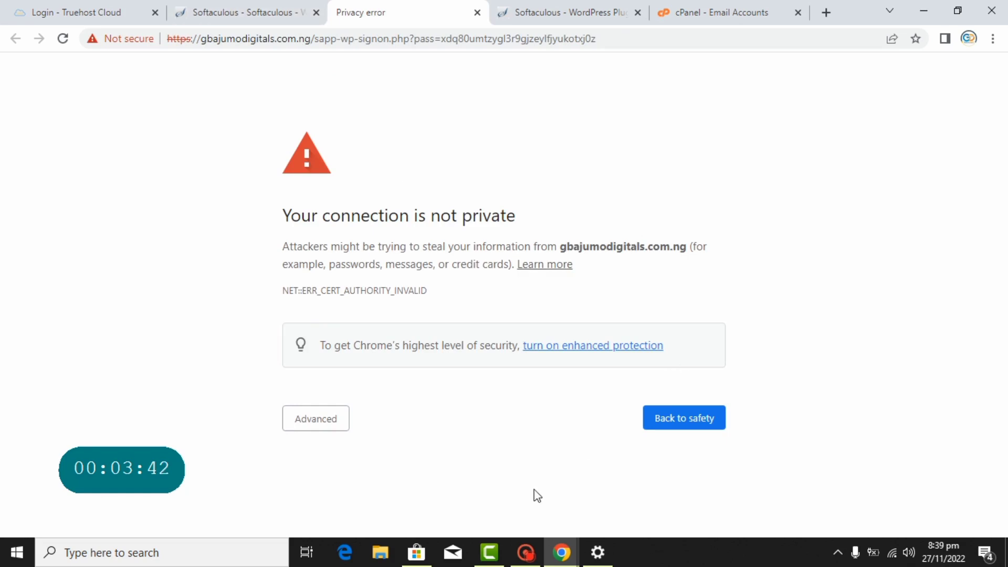
Switch to the open cPanel Email Accounts page and return to the cPanel main page
left_click(684, 6)
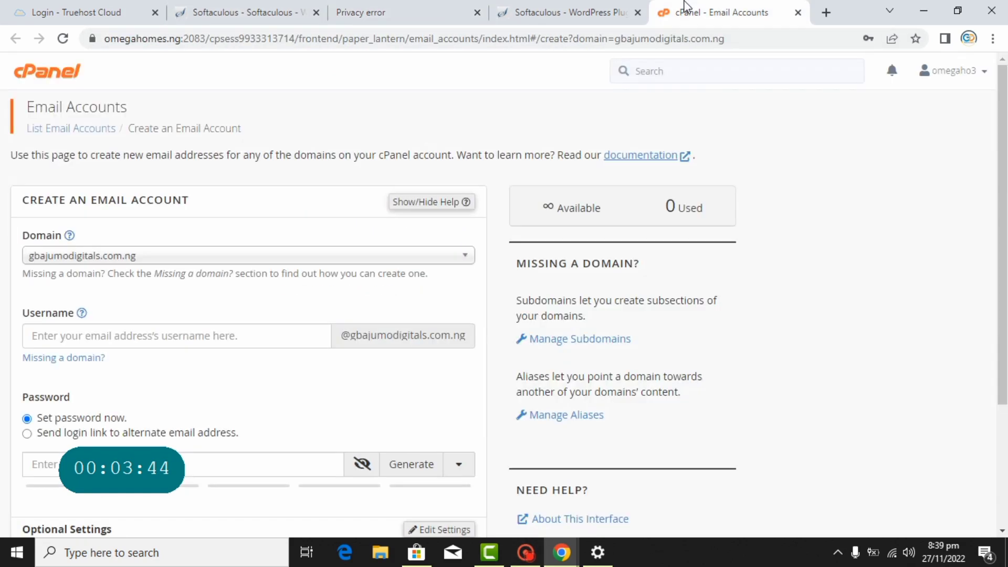
left_click(36, 81)
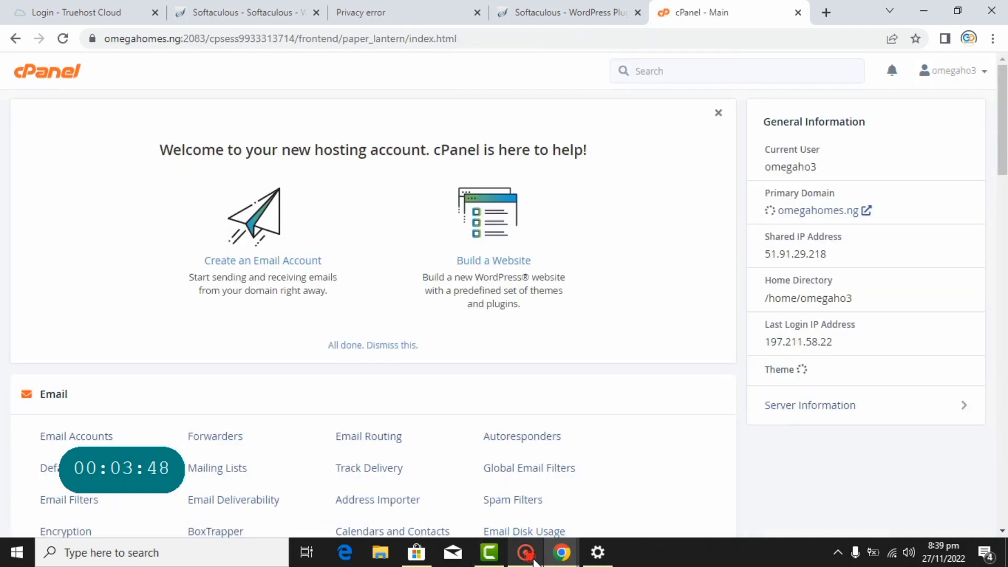
left_click(533, 559)
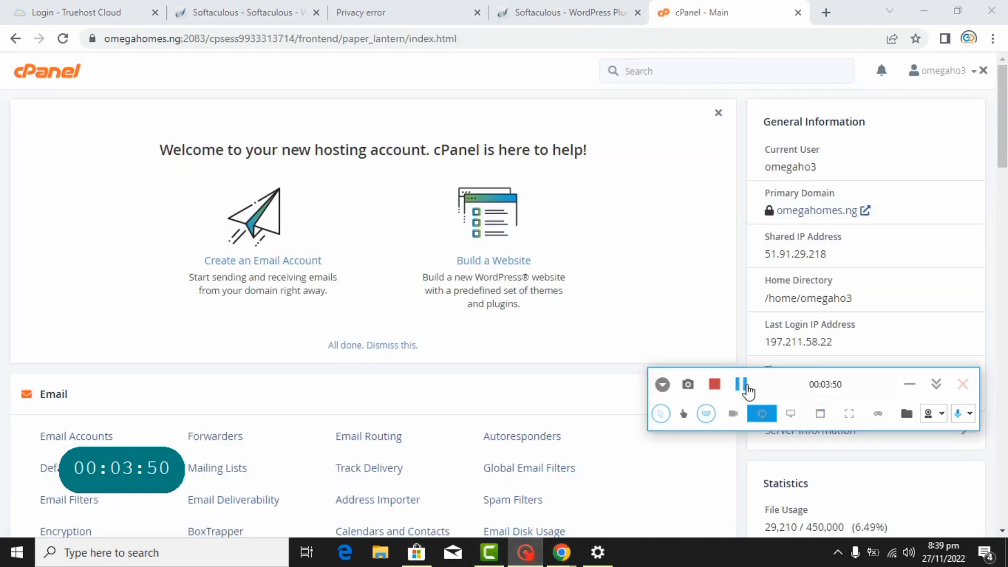
left_click(741, 384)
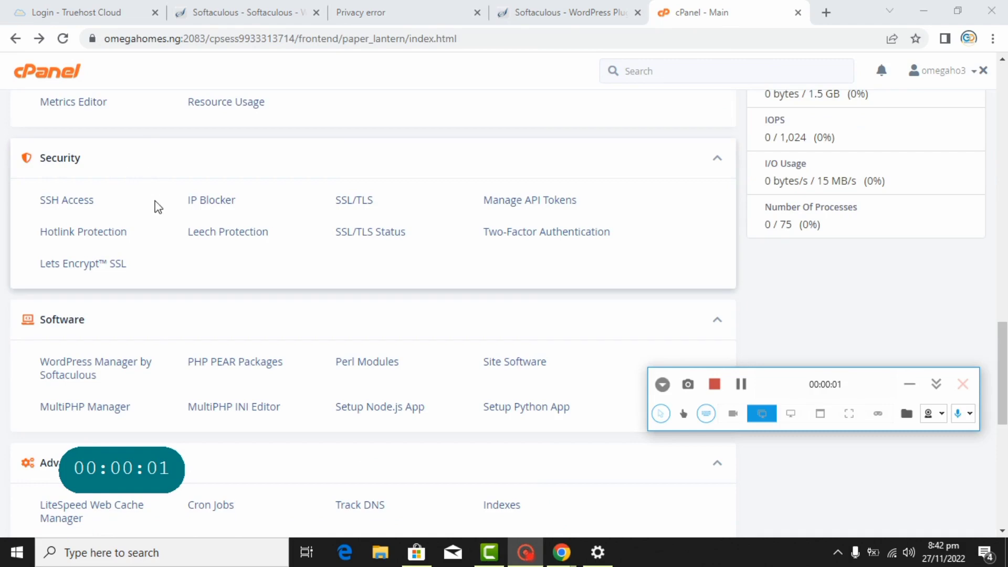
Open the Let's Encrypt SSL tool from the Security section of cPanel
scroll(156, 205, "up", 20)
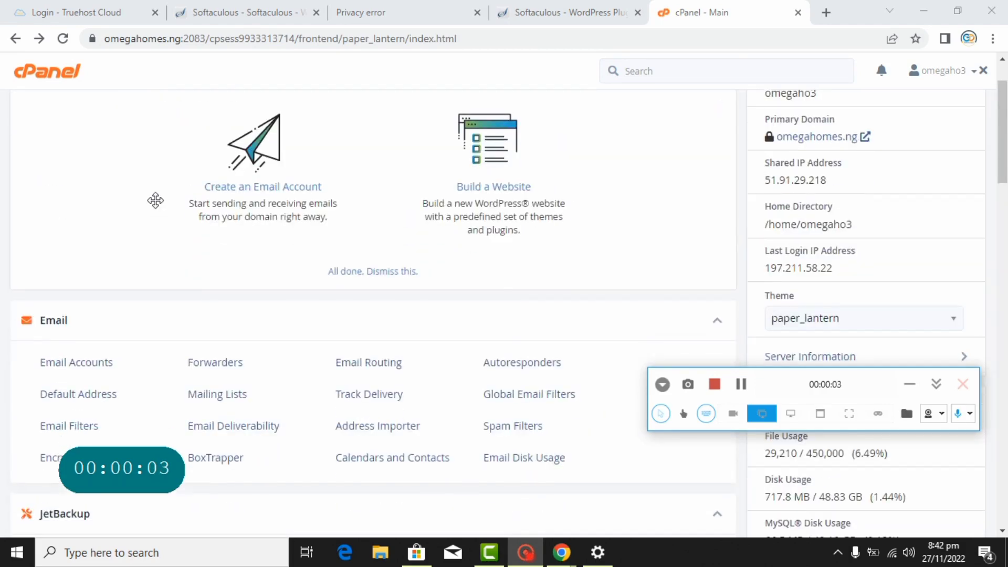
scroll(155, 200, "down", 10)
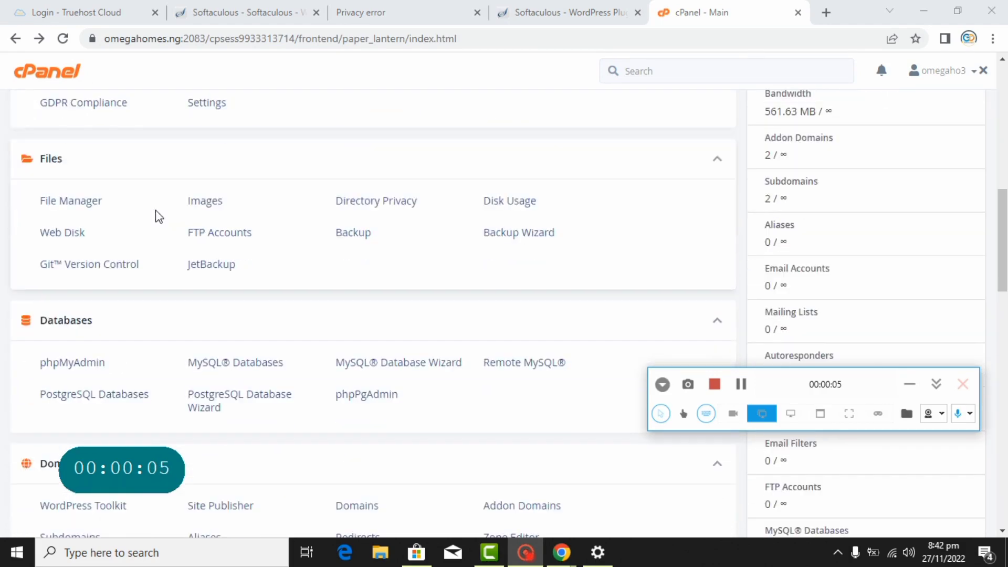
scroll(159, 216, "down", 11)
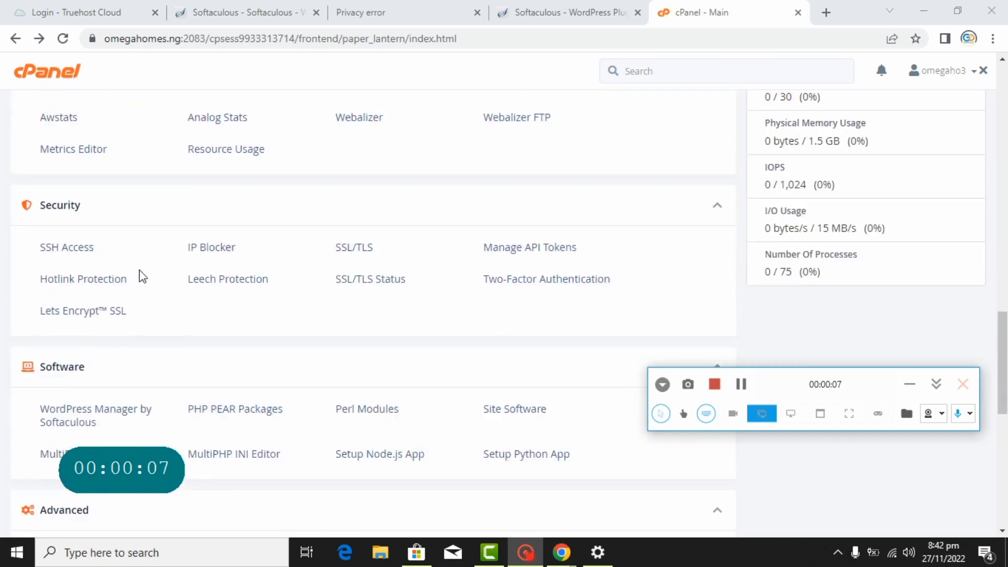
scroll(142, 277, "down", 3)
scroll(141, 277, "up", 3)
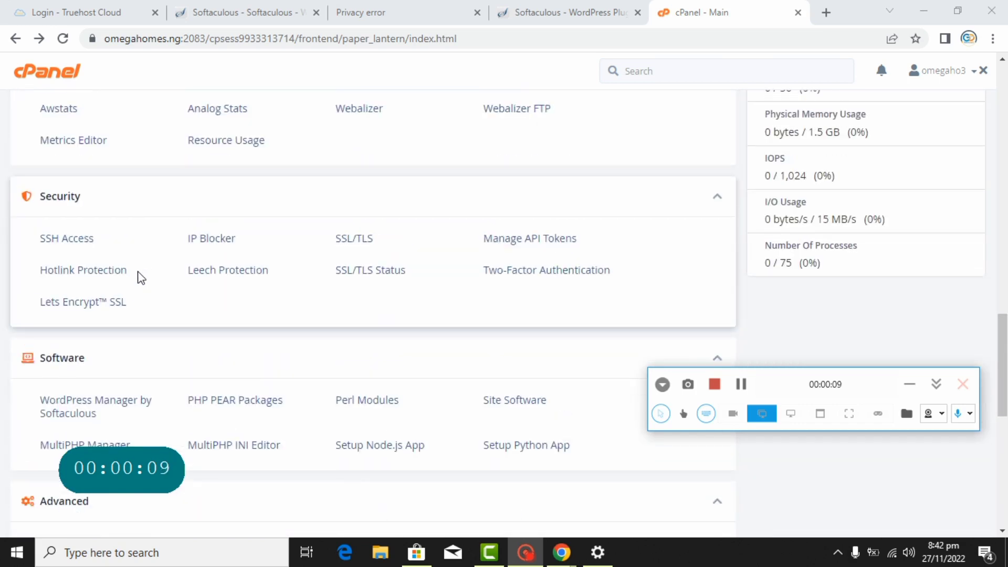
left_click(81, 304)
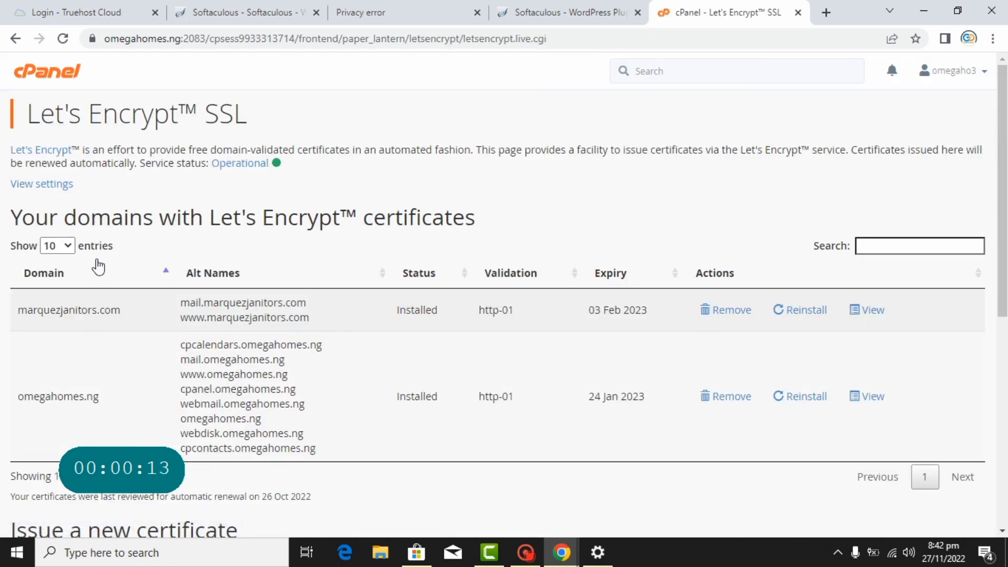
Issue a new Let's Encrypt certificate for gbajumodigitals.com.ng, keeping the mail and www aliases included and the http-01 validation method
scroll(234, 276, "down", 4)
scroll(719, 405, "up", 3)
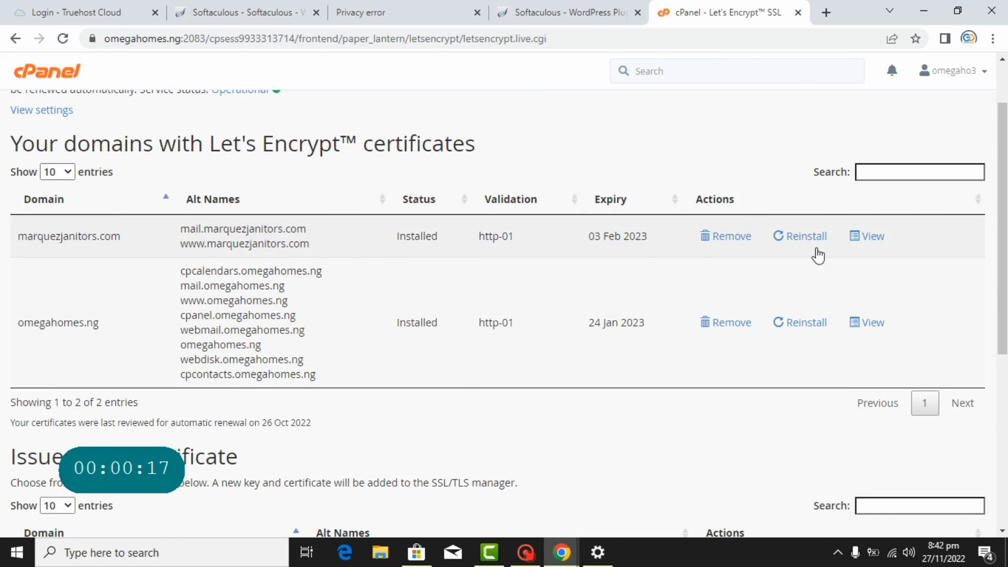
scroll(423, 318, "down", 1)
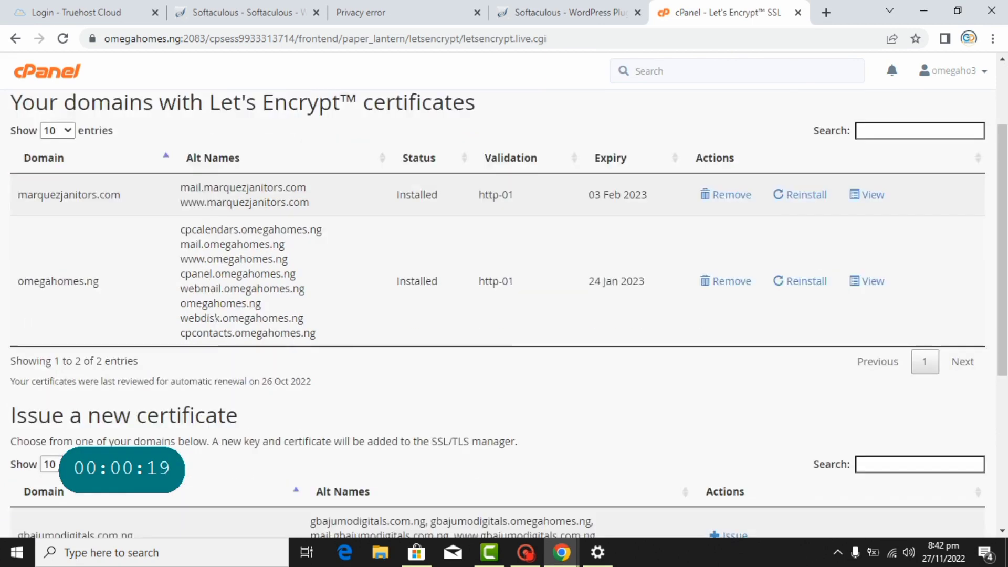
scroll(215, 331, "down", 5)
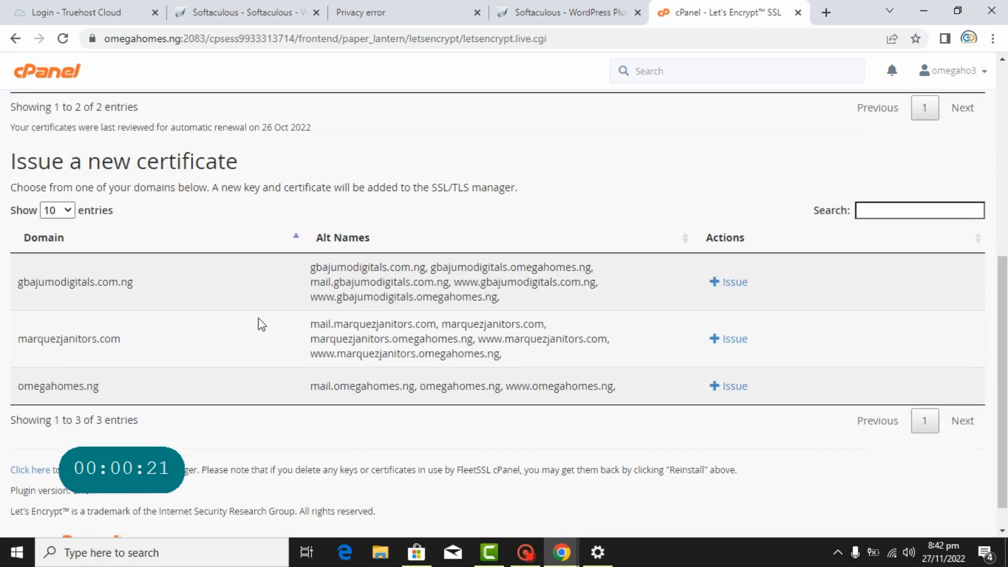
left_click(726, 294)
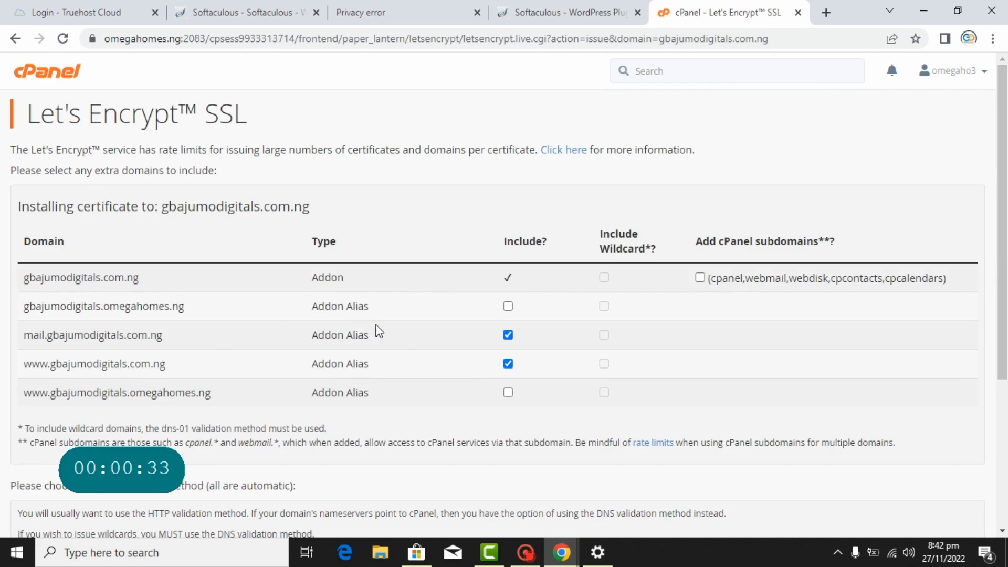
scroll(335, 376, "down", 4)
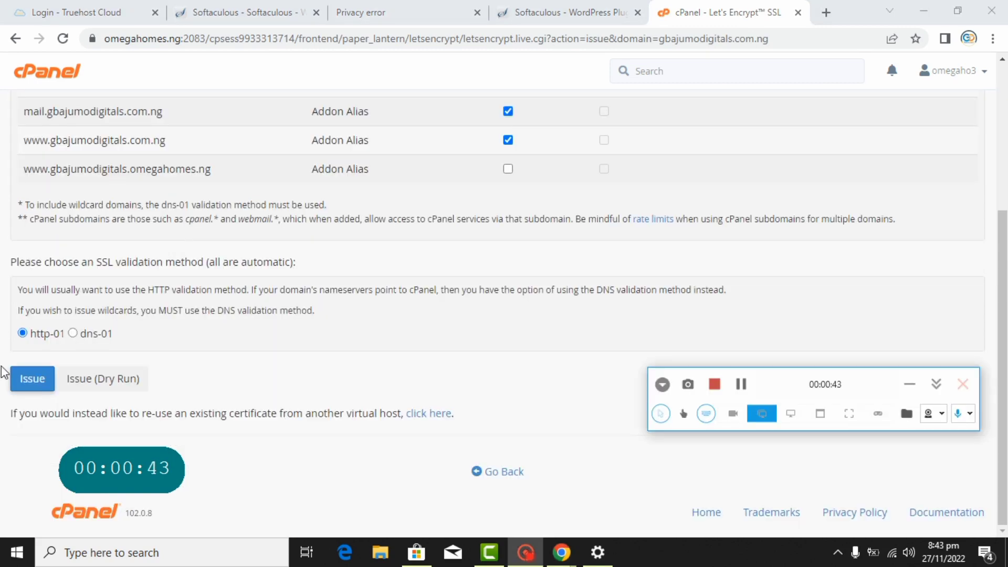
left_click(28, 378)
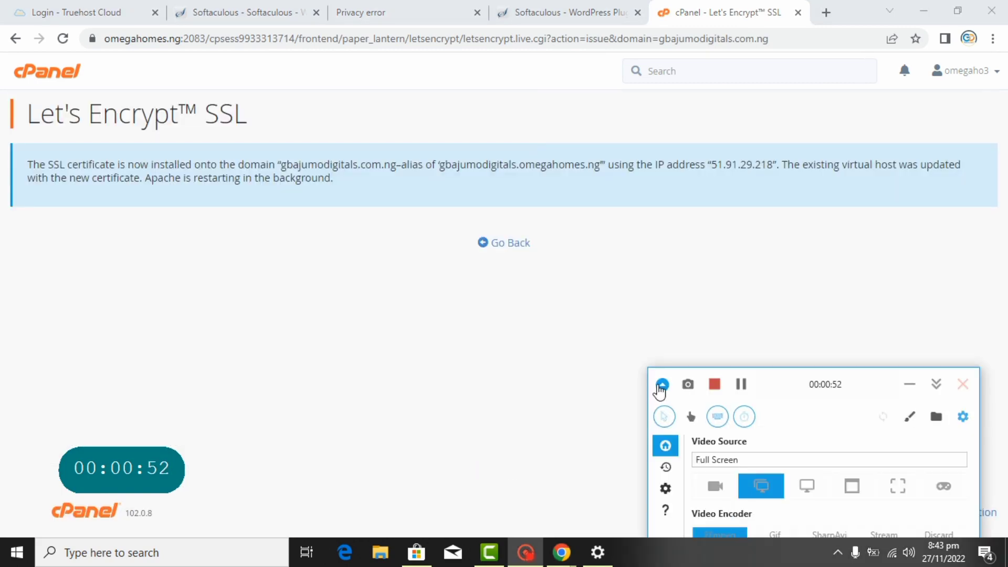
left_click(662, 385)
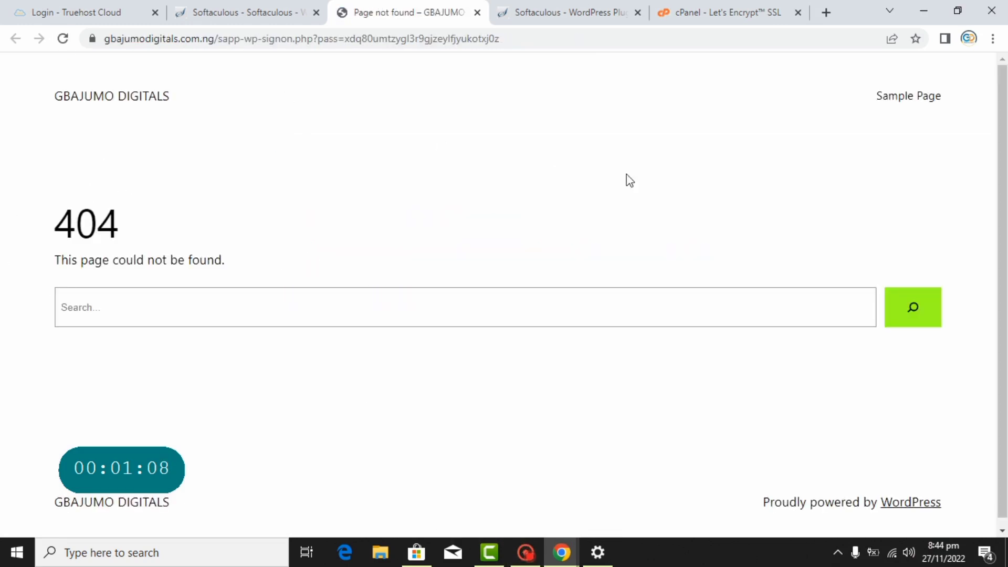
scroll(203, 190, "down", 1)
scroll(204, 184, "up", 1)
left_click(525, 552)
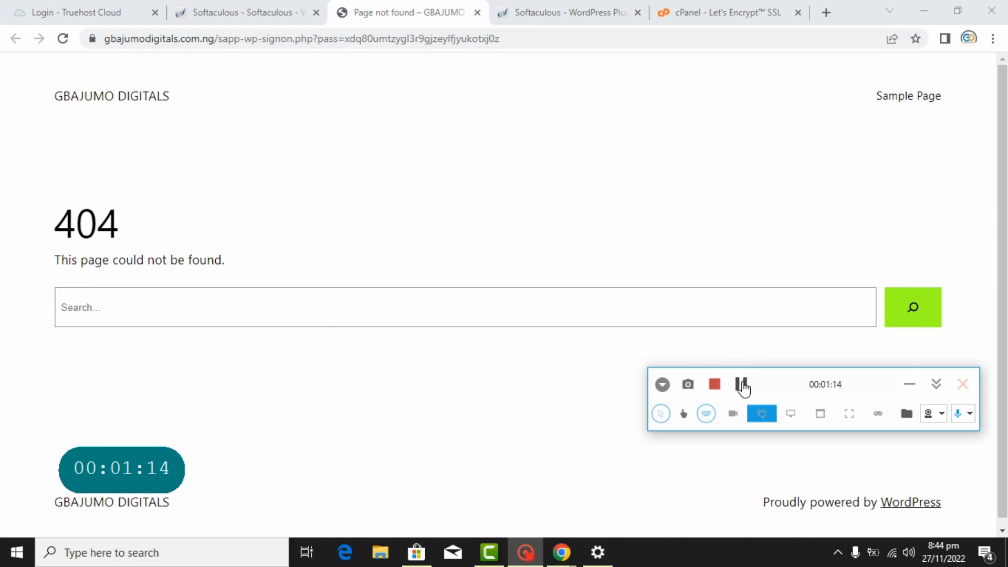
left_click(742, 387)
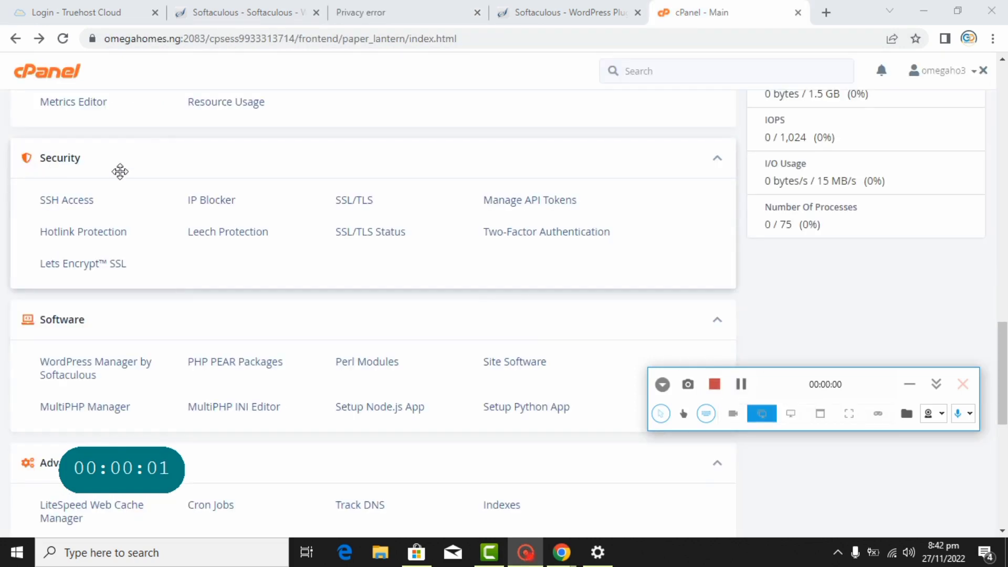
Locate the Let's Encrypt SSL tool in the Security section of the cPanel main page
scroll(156, 202, "up", 10)
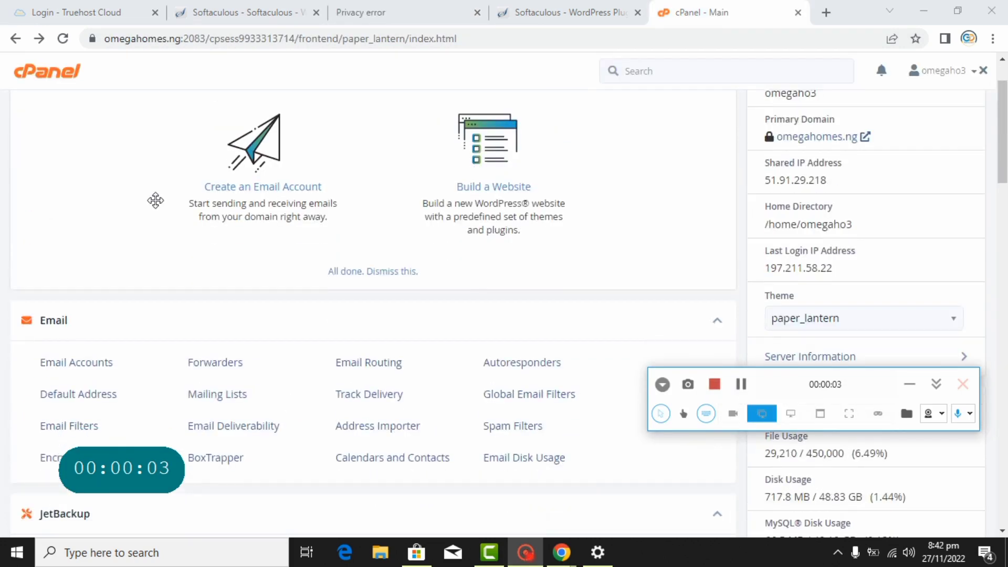
scroll(155, 200, "down", 8)
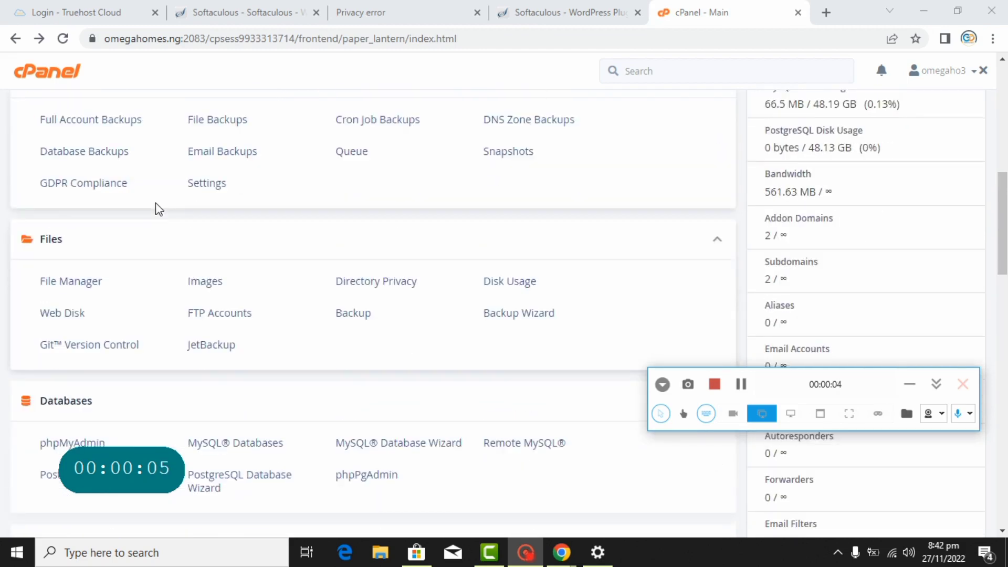
scroll(156, 204, "down", 10)
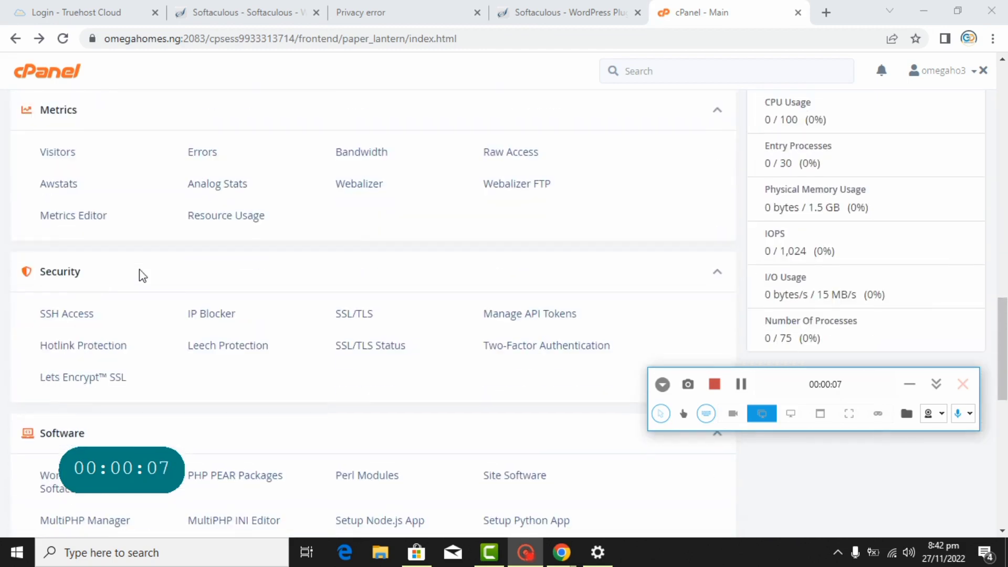
scroll(141, 272, "down", 4)
scroll(140, 272, "up", 3)
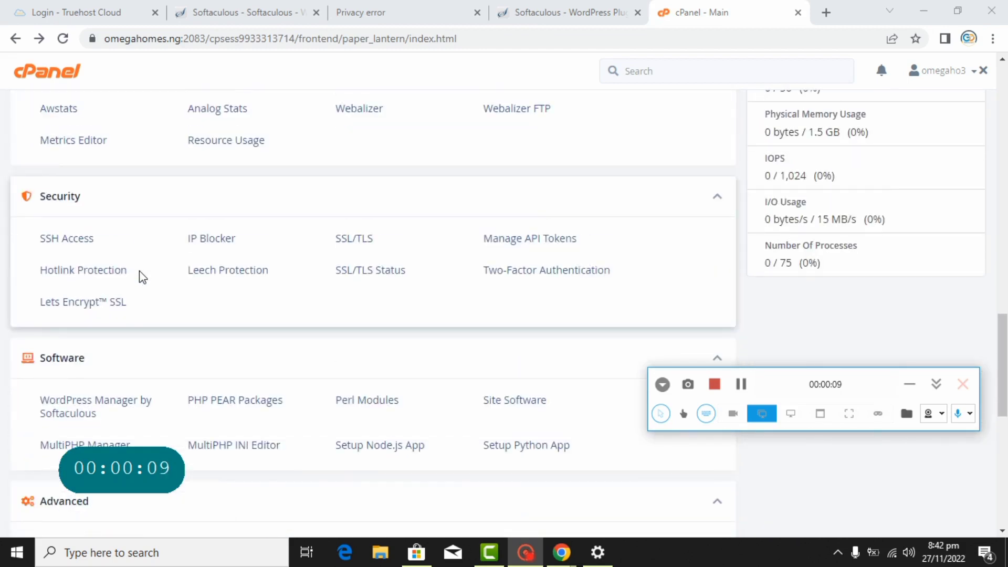